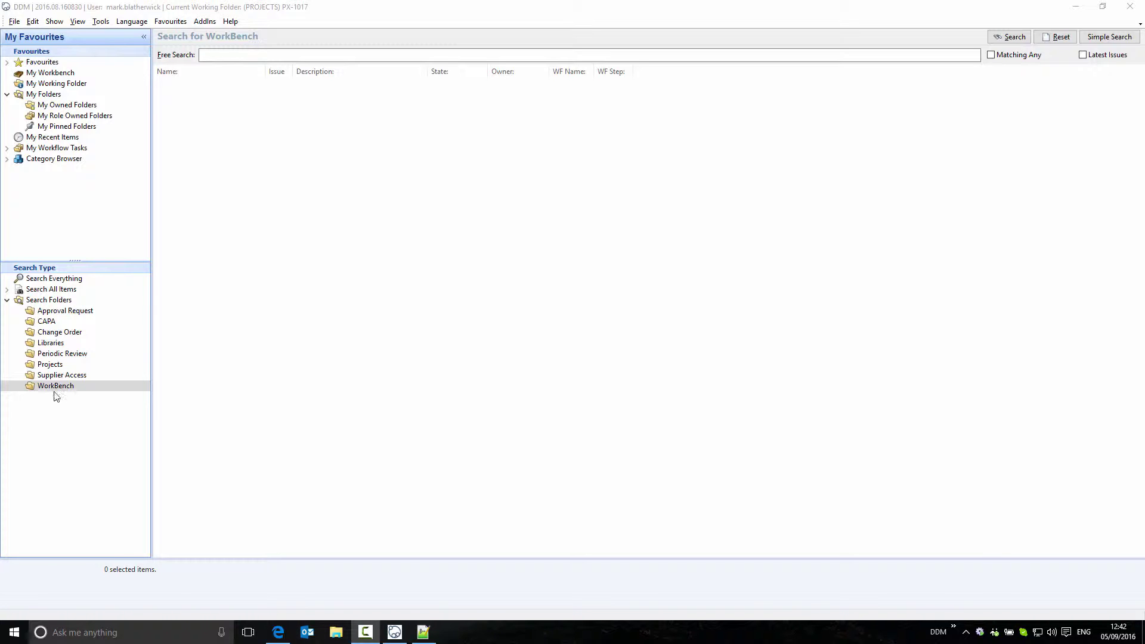
# Search the WorkBench folders to list all 19 personal workbenches with their owners
pyautogui.click(1014, 36)
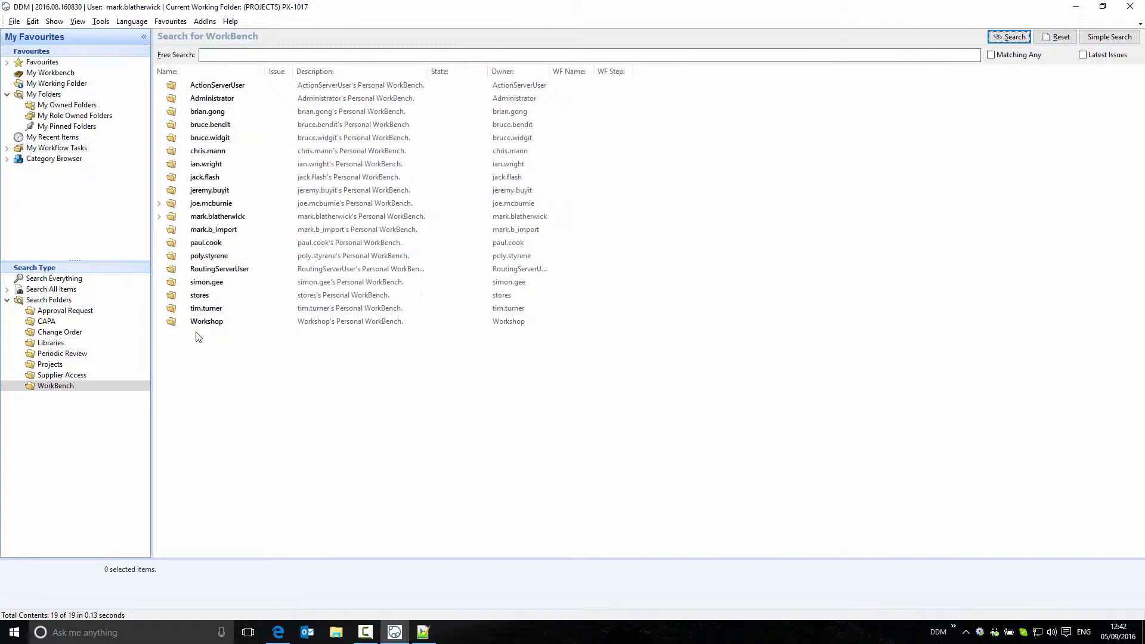
# Filter to My Workbench and show the details of GD-100028 PX-1017 Pressure Test report
pyautogui.click(57, 73)
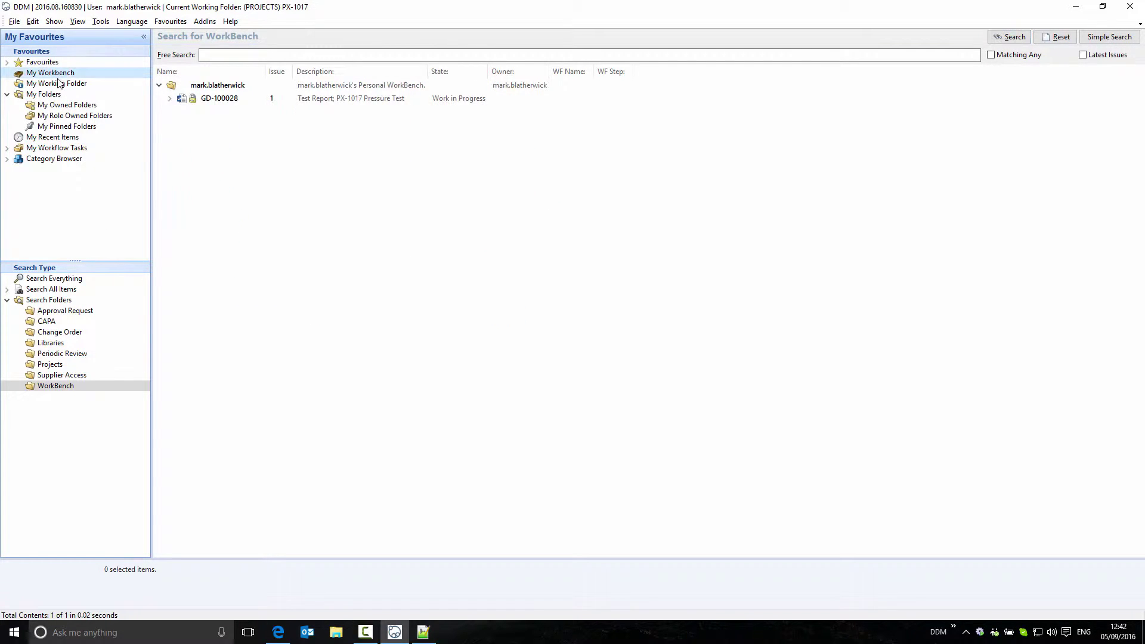
pyautogui.click(237, 101)
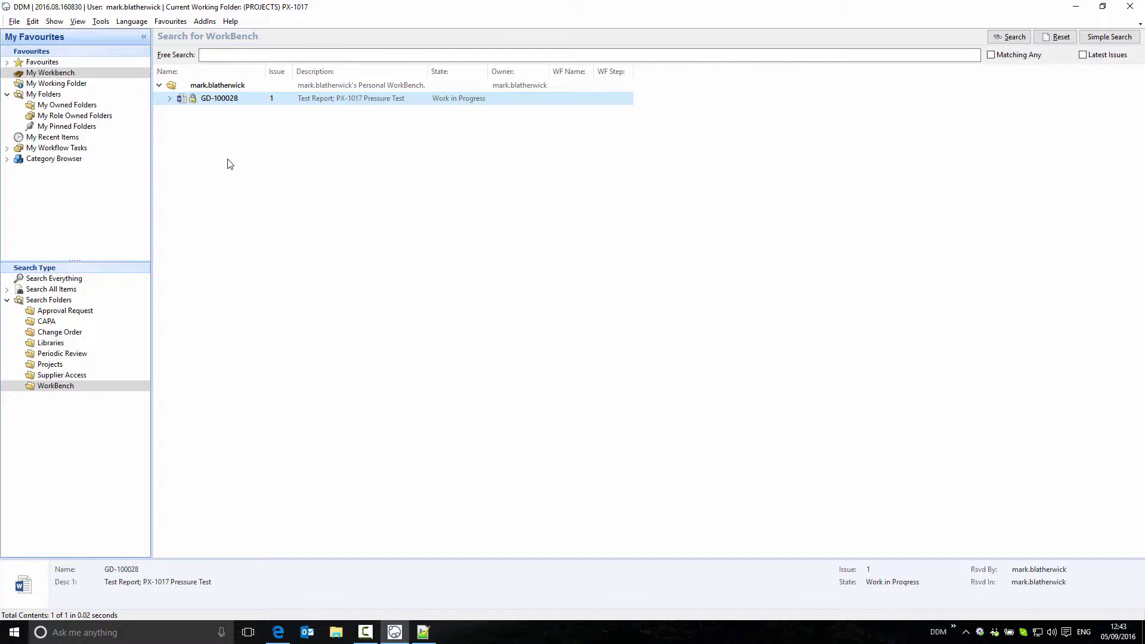
# Open GD-100028 in Word, replace 'Intro' with 'This test was conducted....' and save
pyautogui.doubleClick(233, 100)
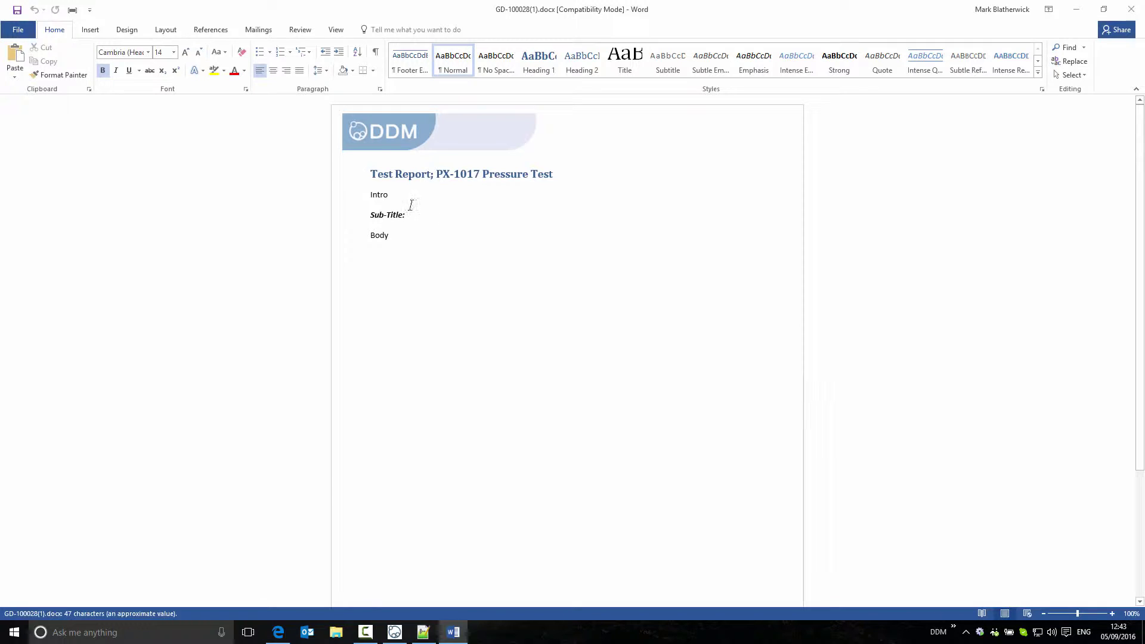
pyautogui.click(376, 197)
pyautogui.write('This test was conducted....')
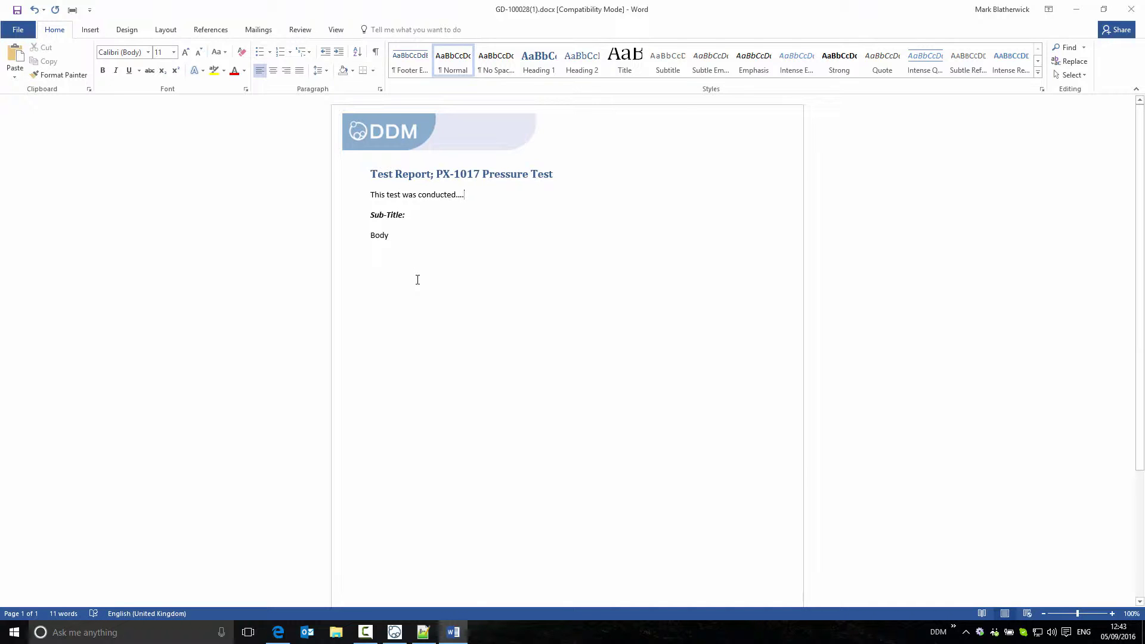
pyautogui.click(18, 10)
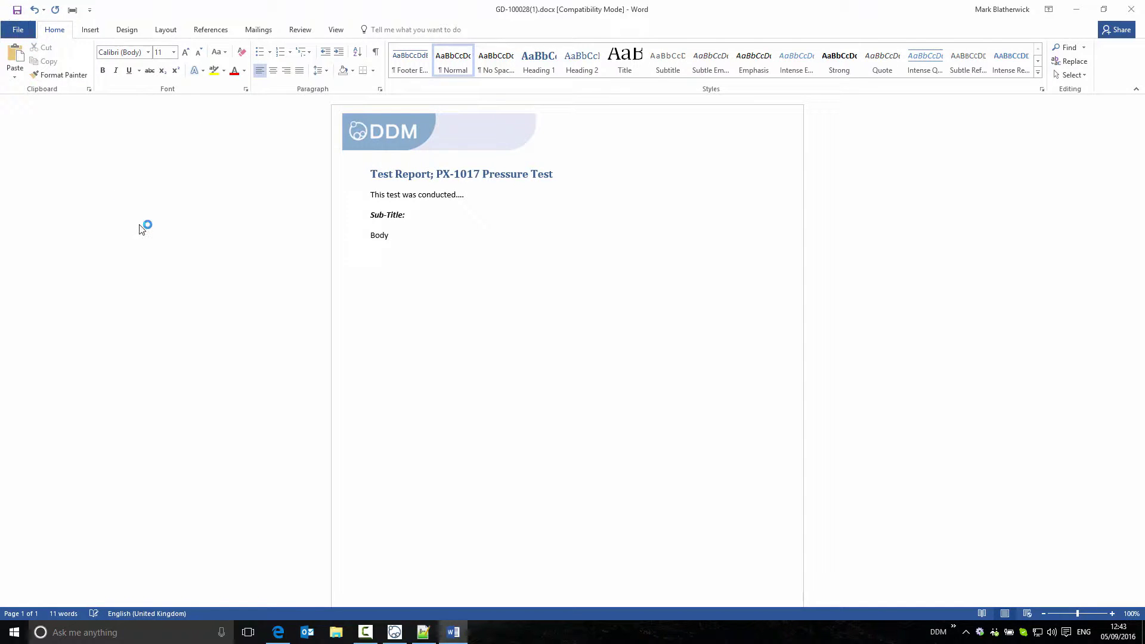
# Overwrite the stored file and set GD-100028's Description 2 to 'Test conducted on 05/09/16'
pyautogui.click(523, 352)
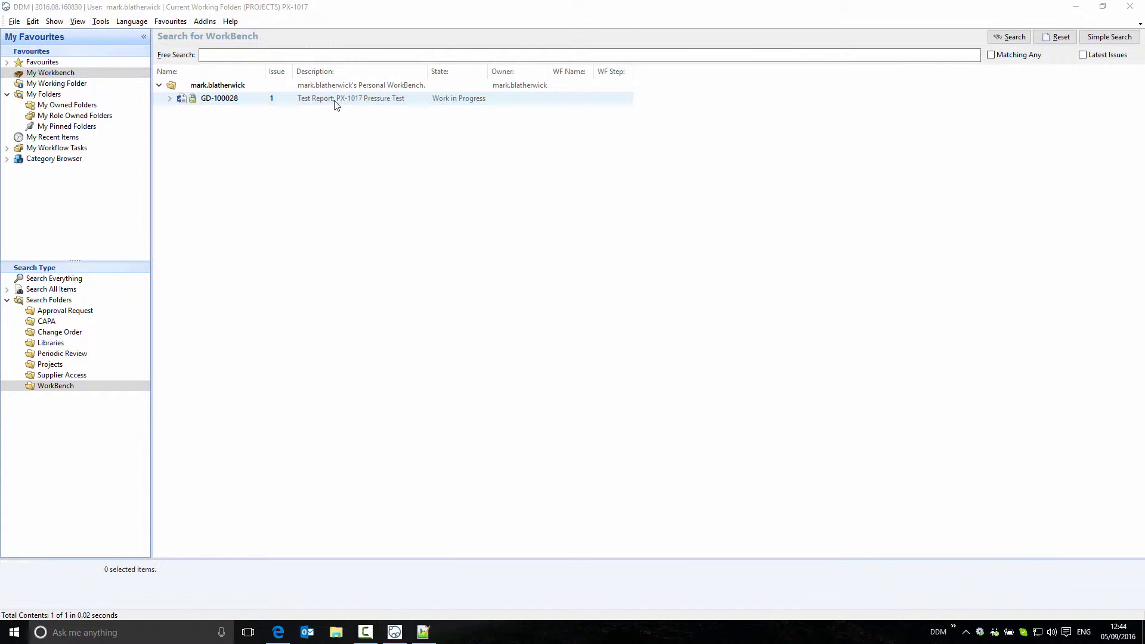
pyautogui.rightClick(332, 101)
pyautogui.click(368, 462)
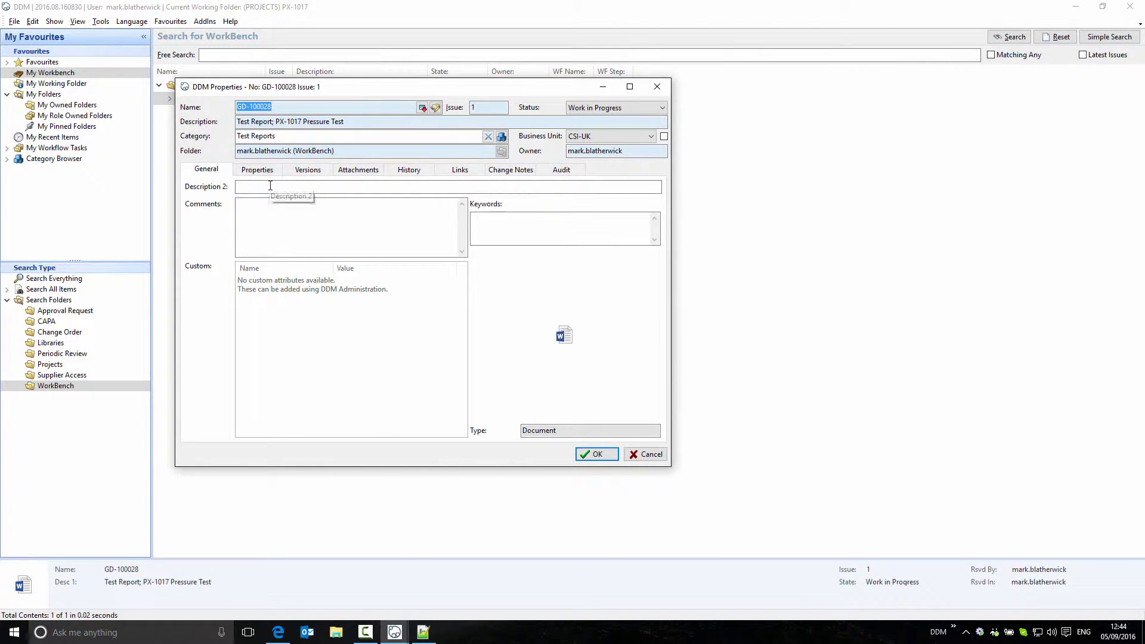
pyautogui.click(270, 186)
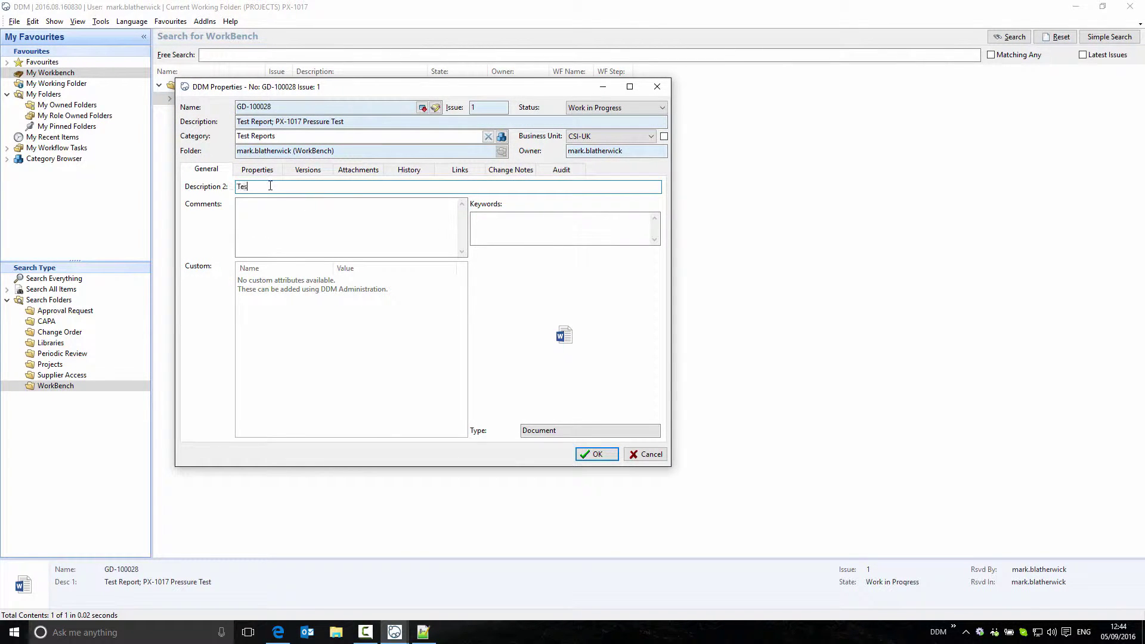
pyautogui.write('Test conducted on 05/09/16')
pyautogui.click(595, 454)
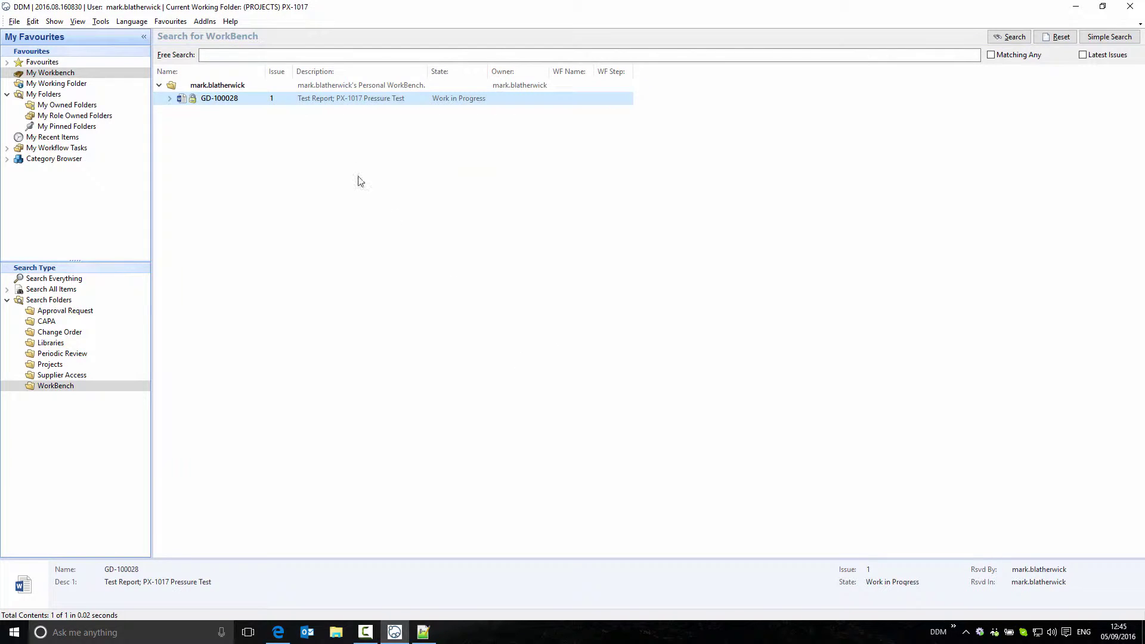
pyautogui.rightClick(218, 99)
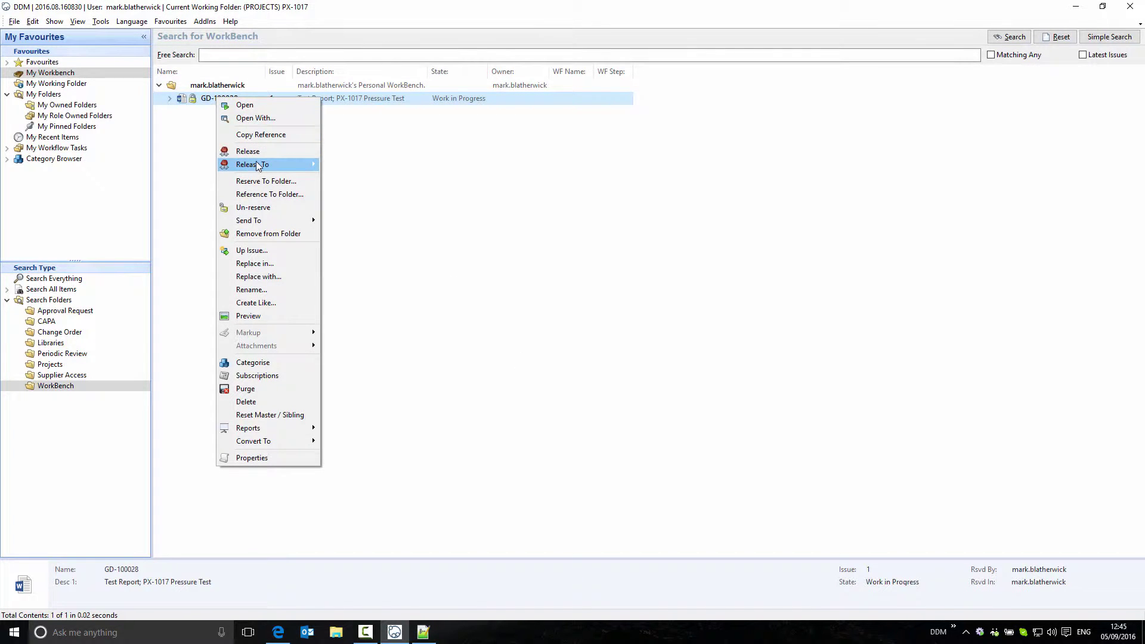
pyautogui.moveTo(258, 166)
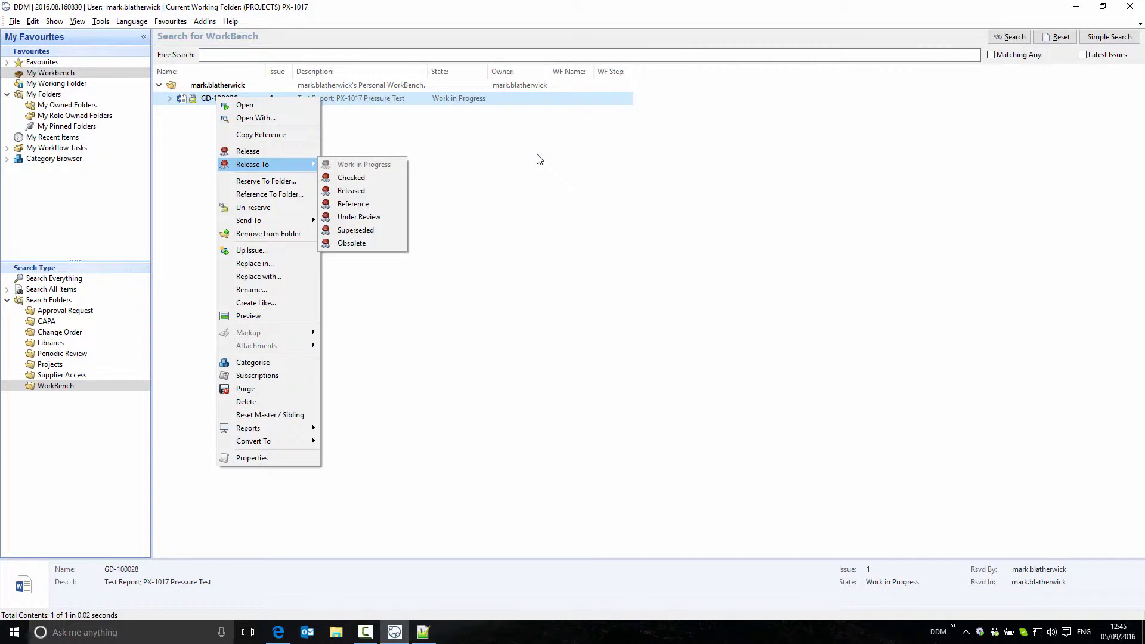
pyautogui.click(555, 208)
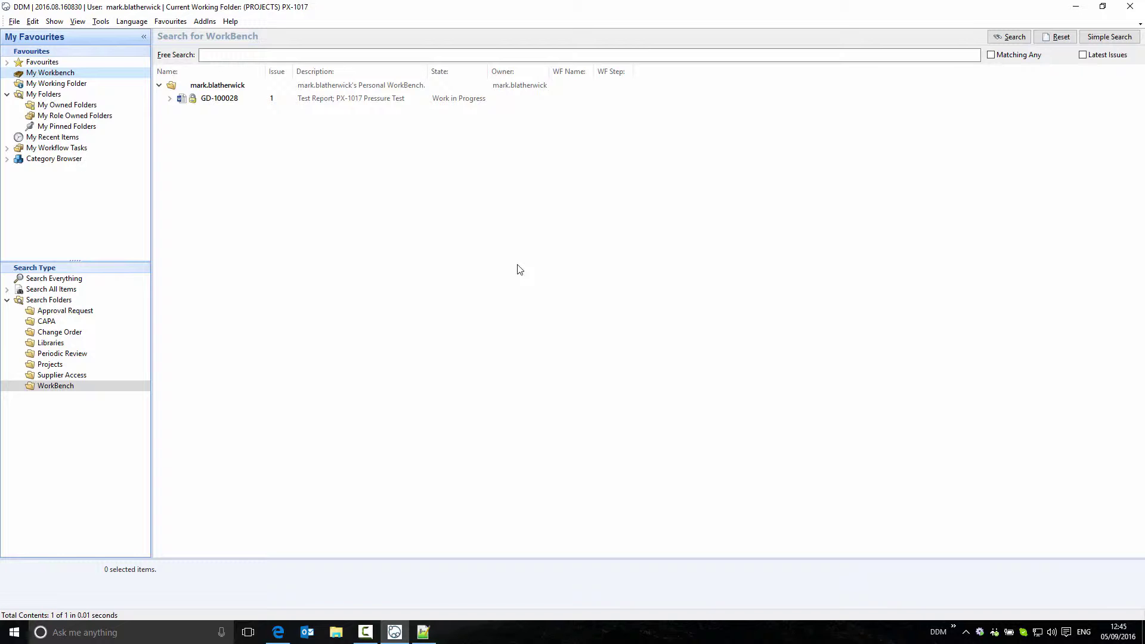
# Search all items for GD-10002 and review the reservation details of GD-100028 and GD-100029
pyautogui.click(75, 290)
pyautogui.write('GD-10002')
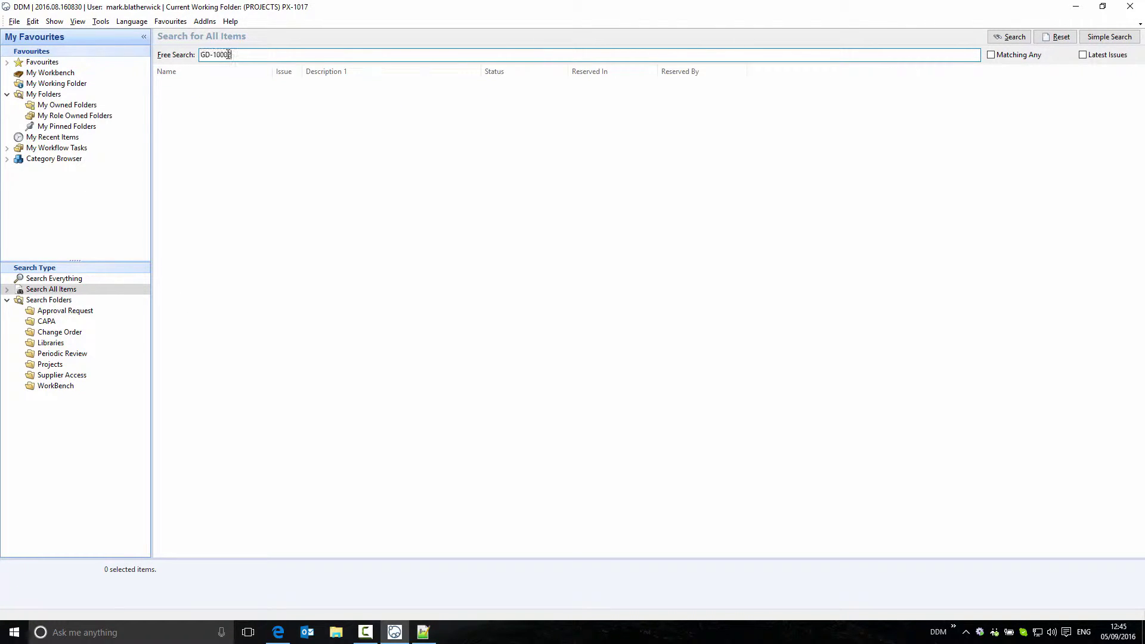
pyautogui.click(1009, 37)
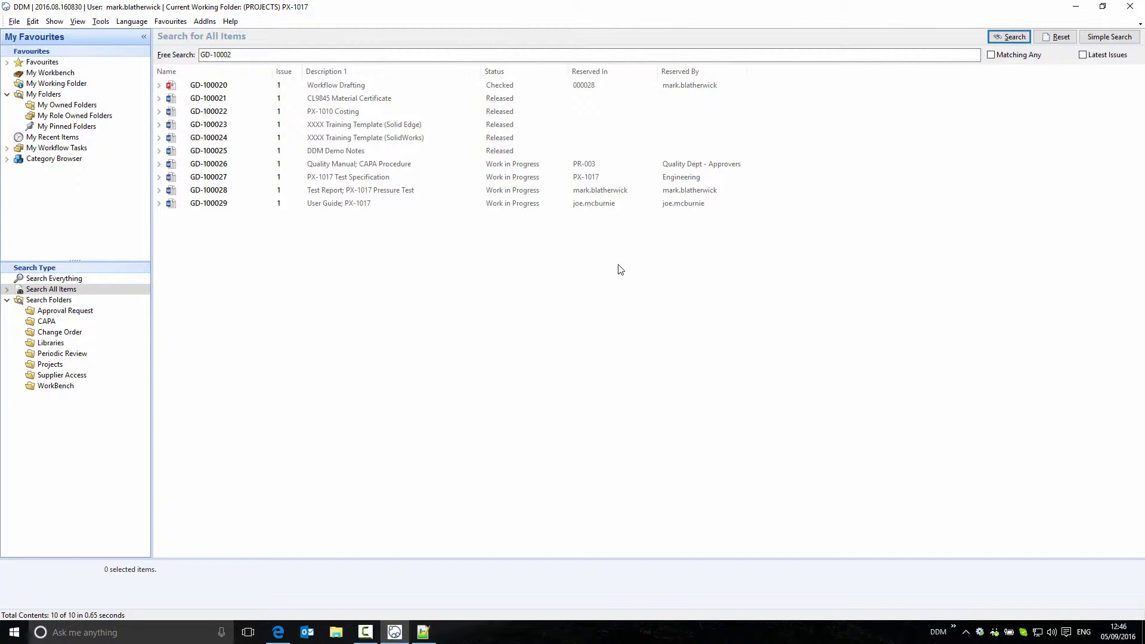
pyautogui.click(377, 189)
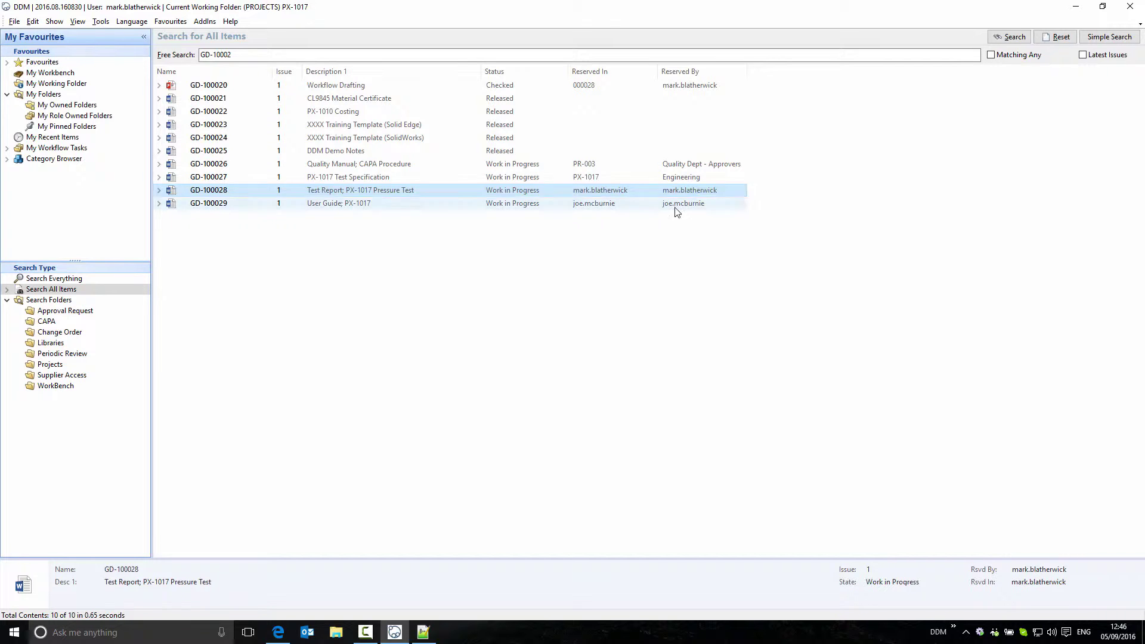
pyautogui.click(594, 205)
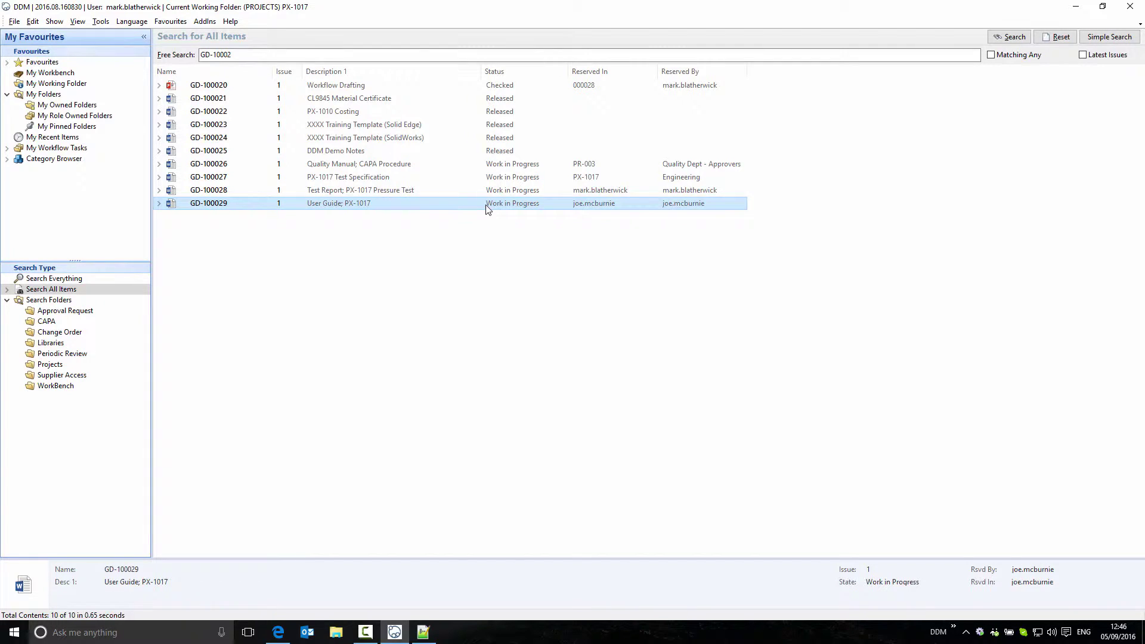
pyautogui.rightClick(531, 208)
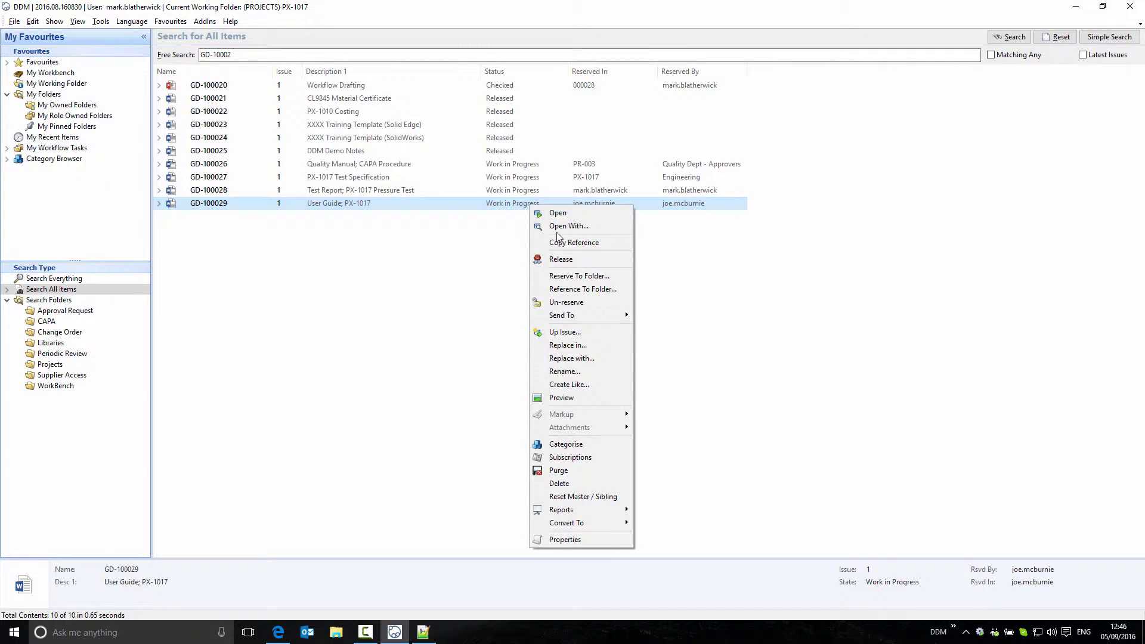
pyautogui.click(597, 543)
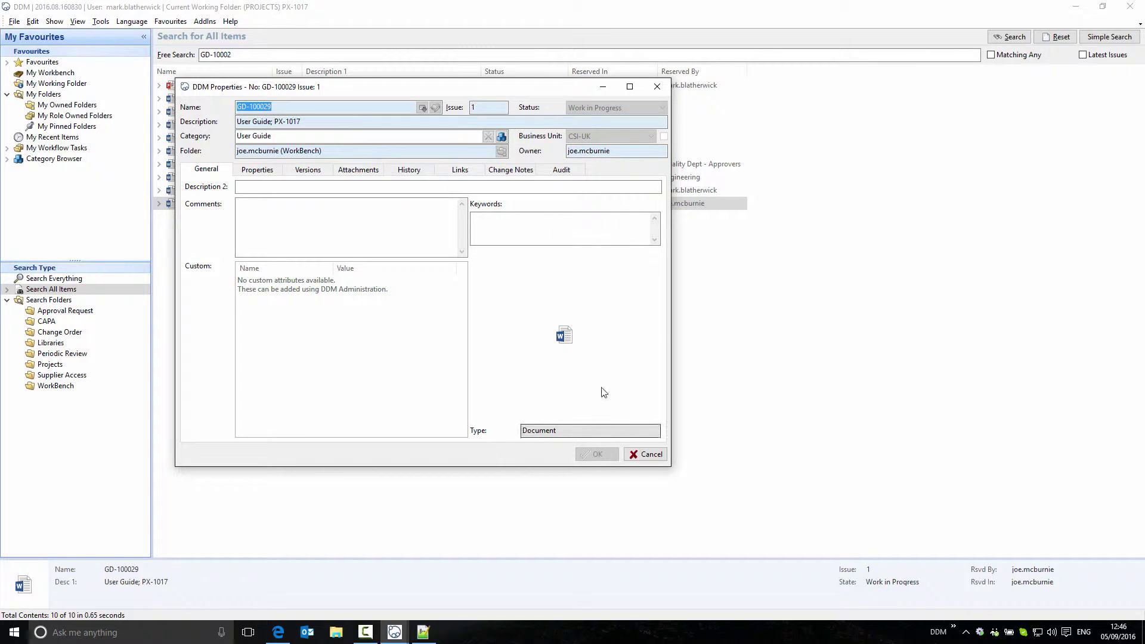
pyautogui.click(649, 454)
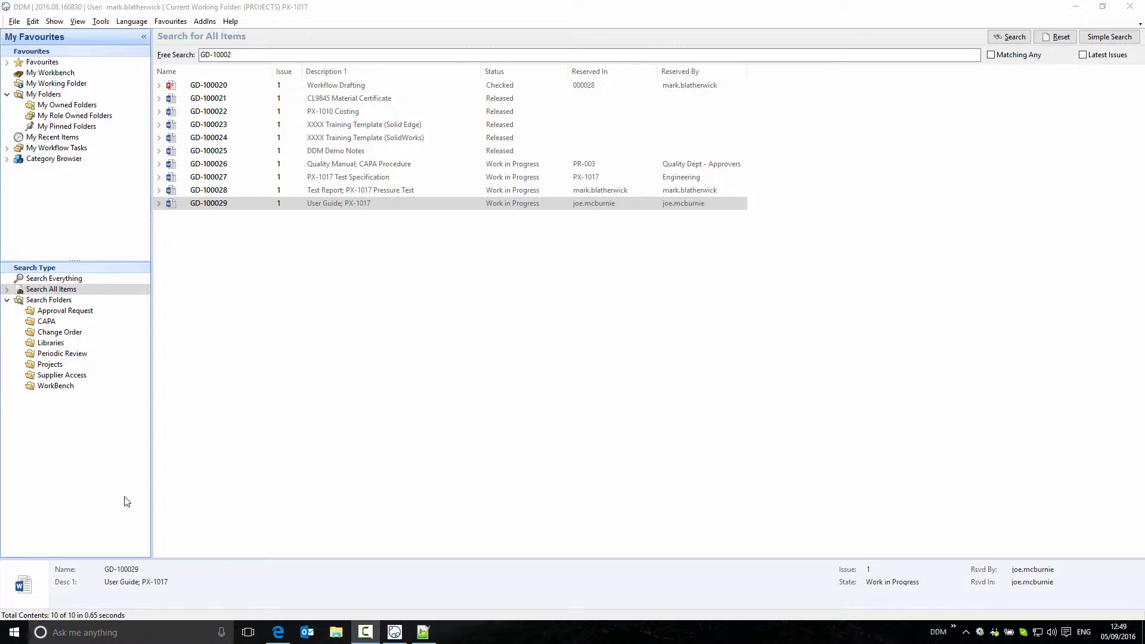
# Browse the Projects list and PX-1017's pinned subfolders, then re-run the all-items GD-10002 search
pyautogui.click(51, 365)
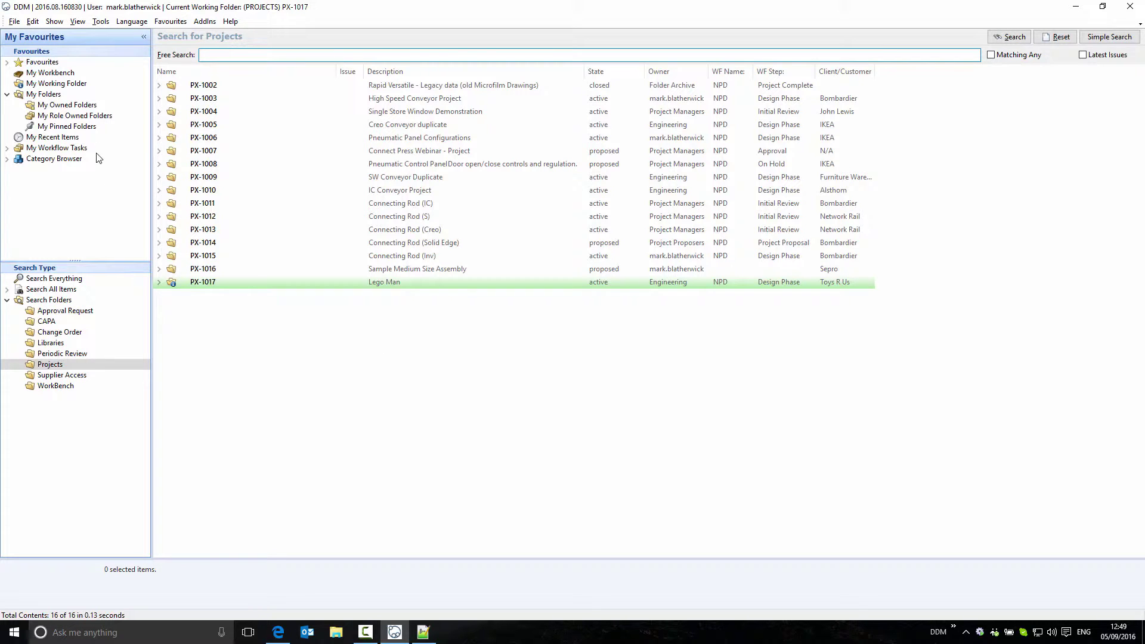
pyautogui.click(74, 127)
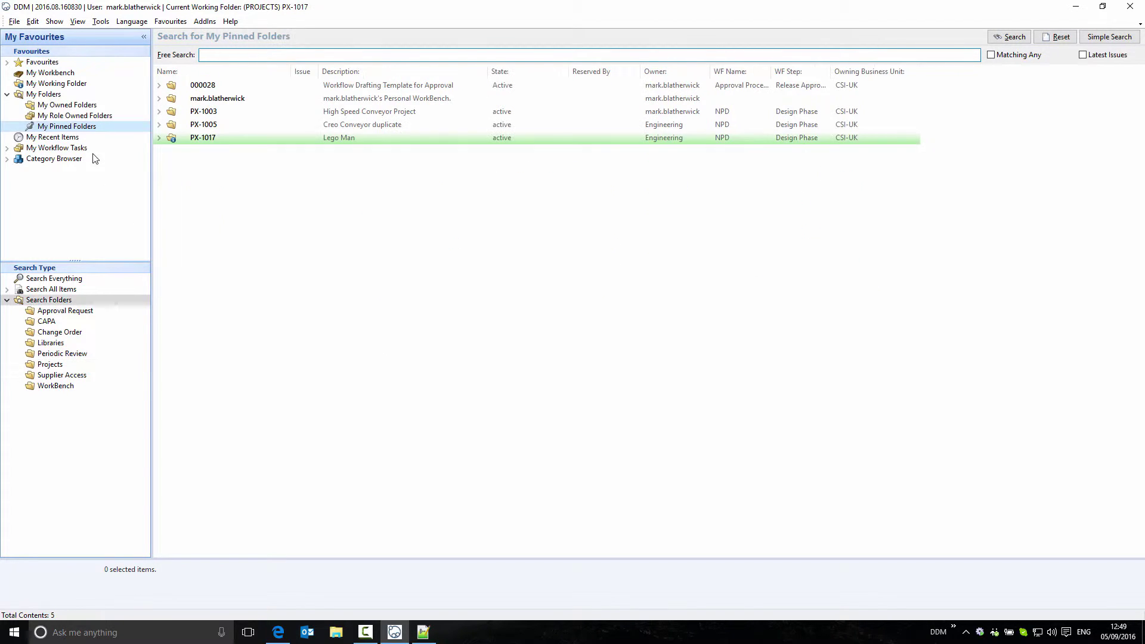
pyautogui.click(159, 138)
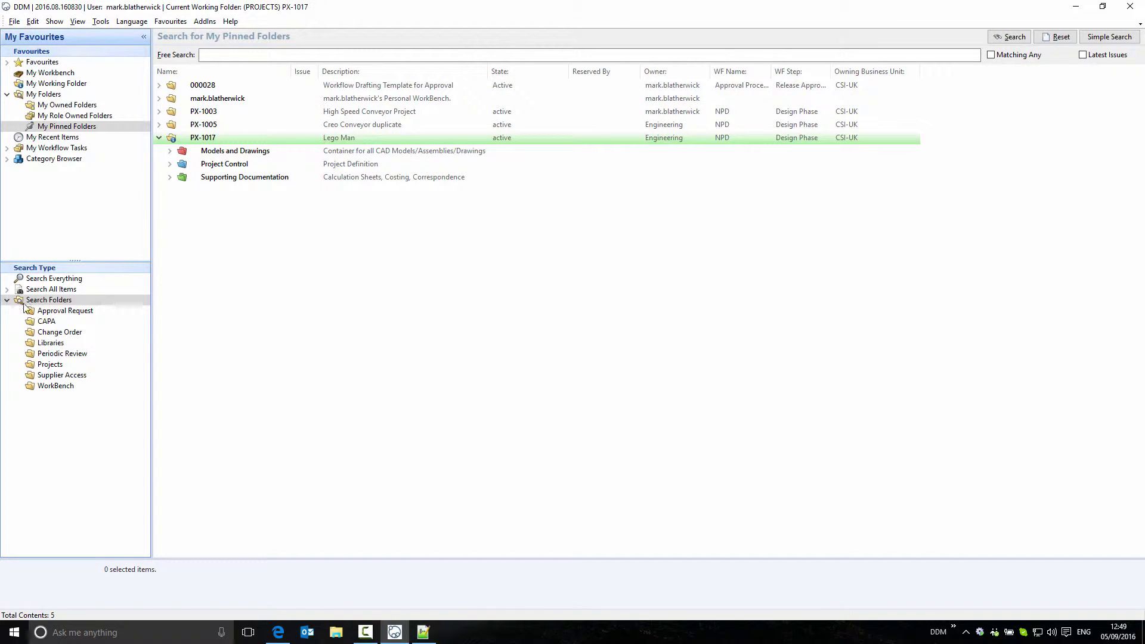
pyautogui.click(37, 290)
pyautogui.write('GD-10002')
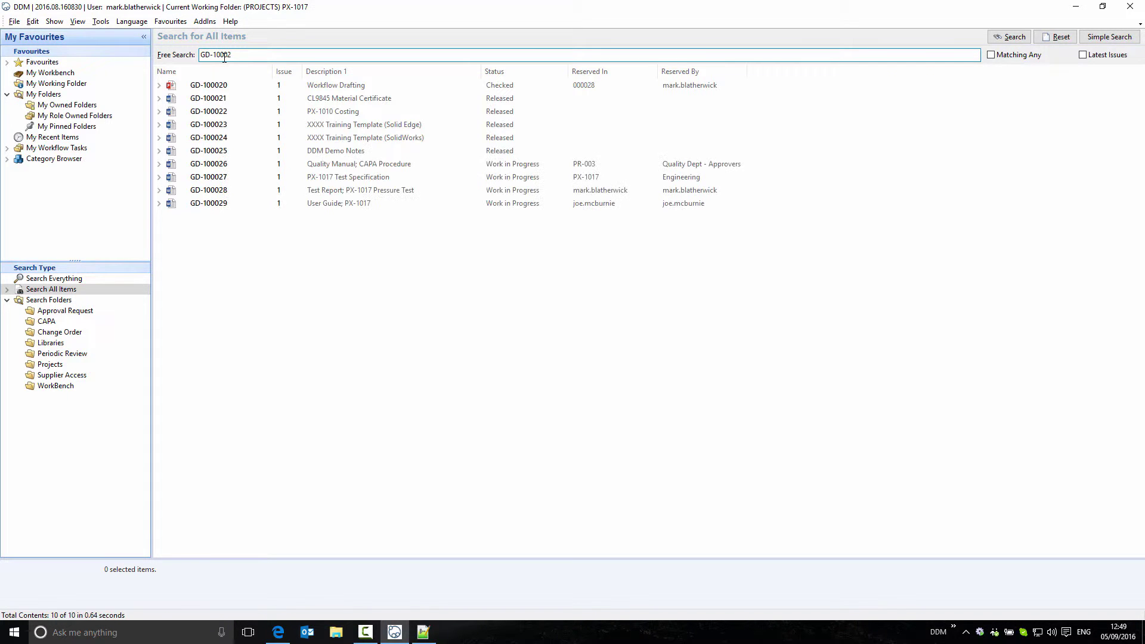
# Reserve GD-100027 PX-1017 Test Specification into the personal WorkBench folder
pyautogui.click(325, 177)
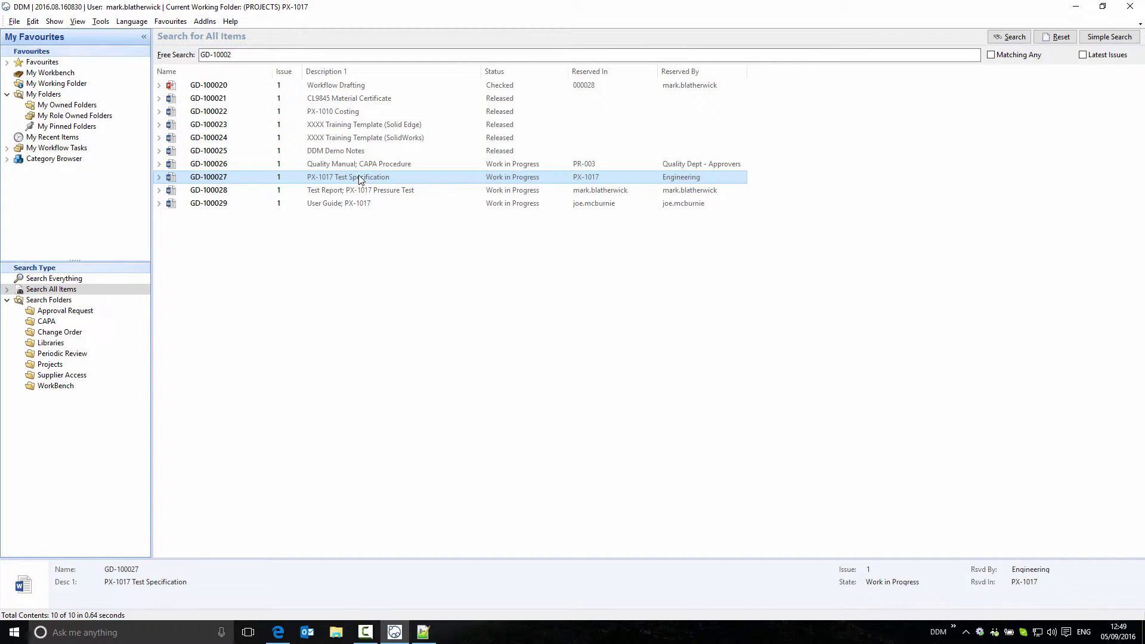
pyautogui.rightClick(566, 182)
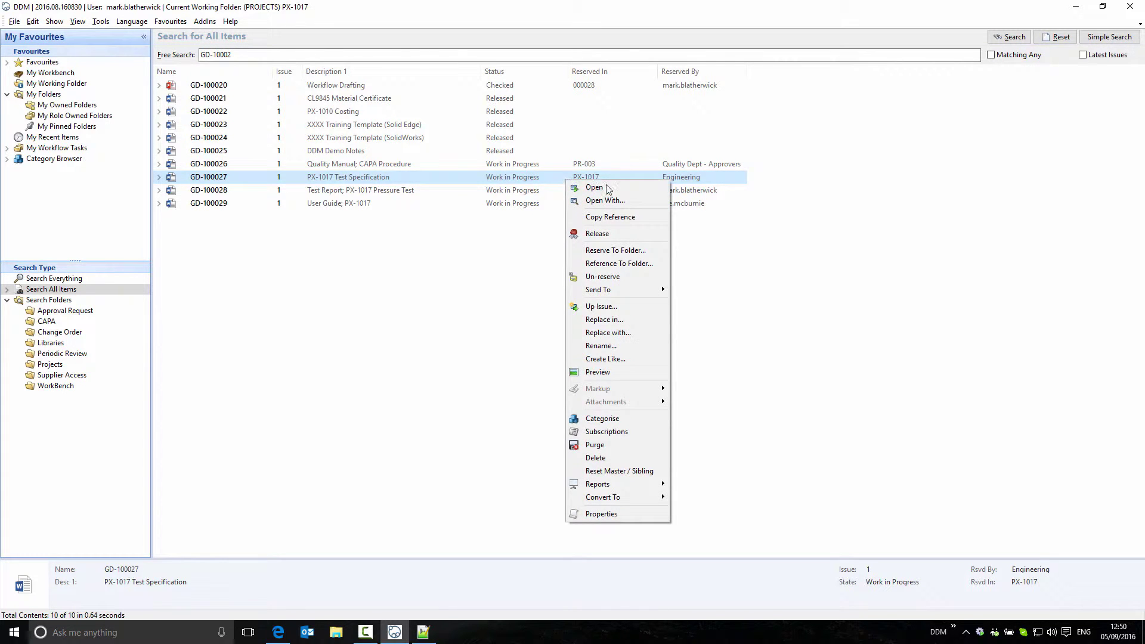
pyautogui.click(635, 251)
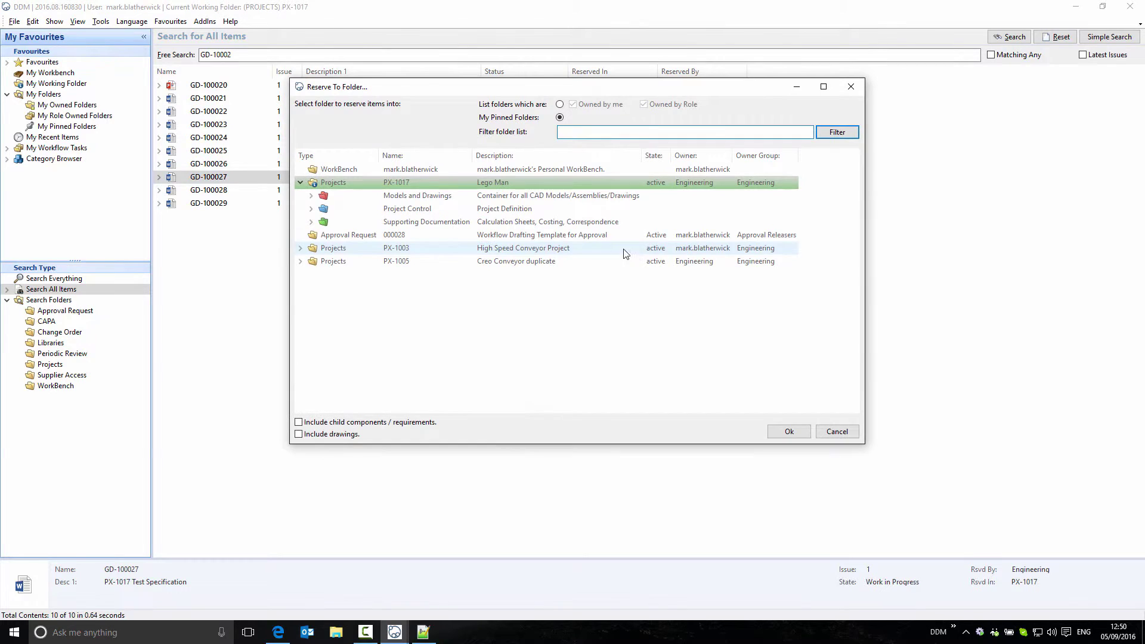
pyautogui.click(788, 431)
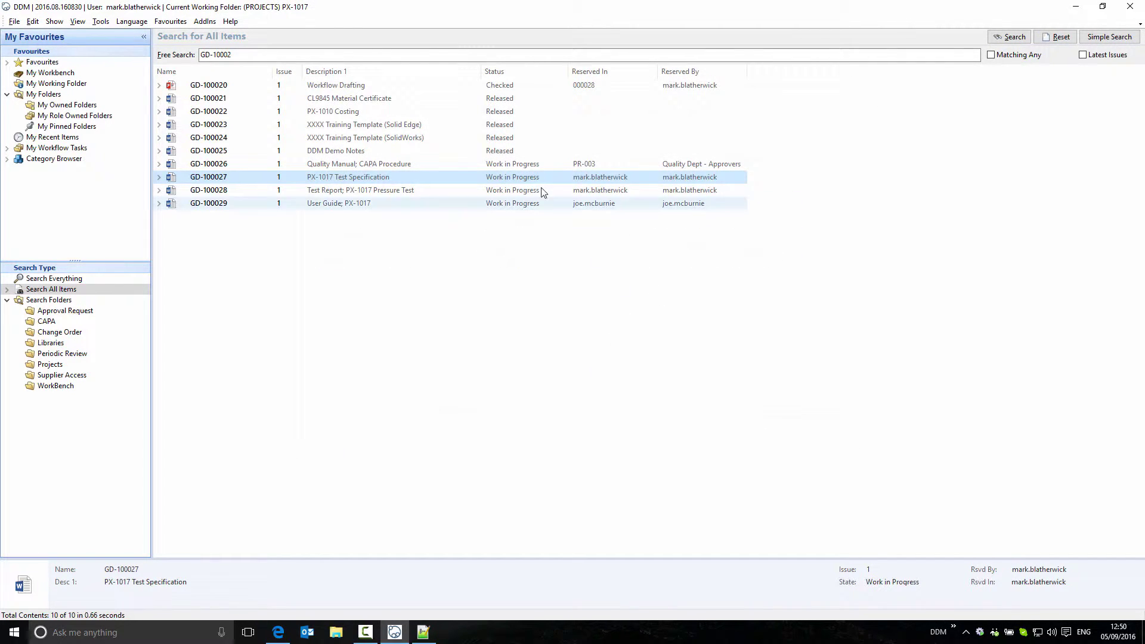
# Check GD-100027's properties show the WorkBench folder, then close them unchanged
pyautogui.rightClick(391, 178)
pyautogui.click(449, 526)
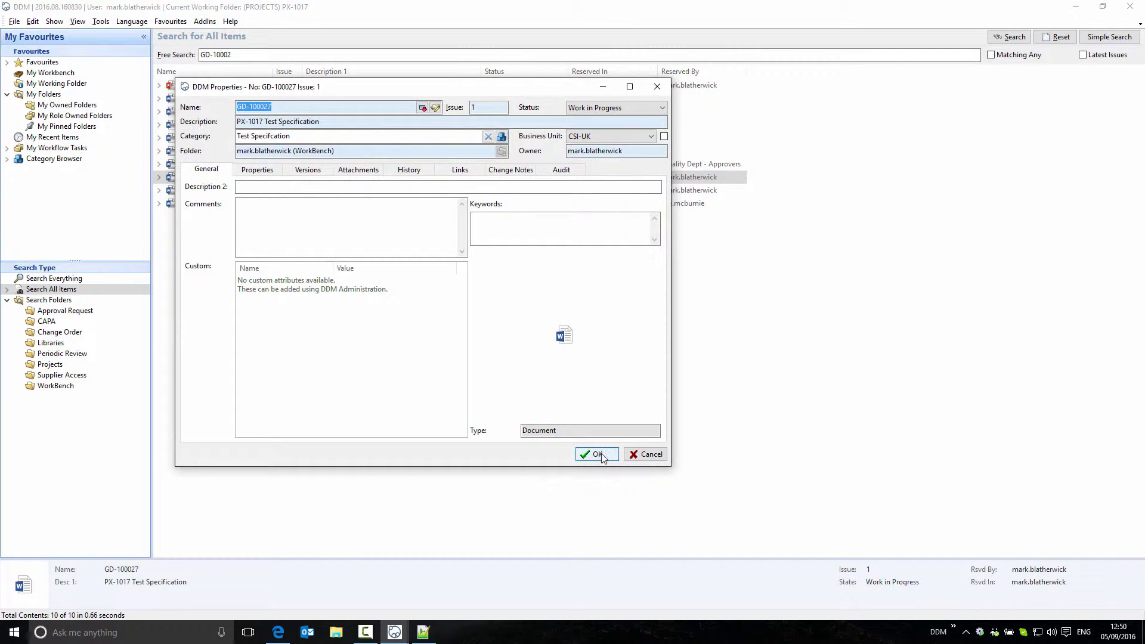
pyautogui.click(657, 456)
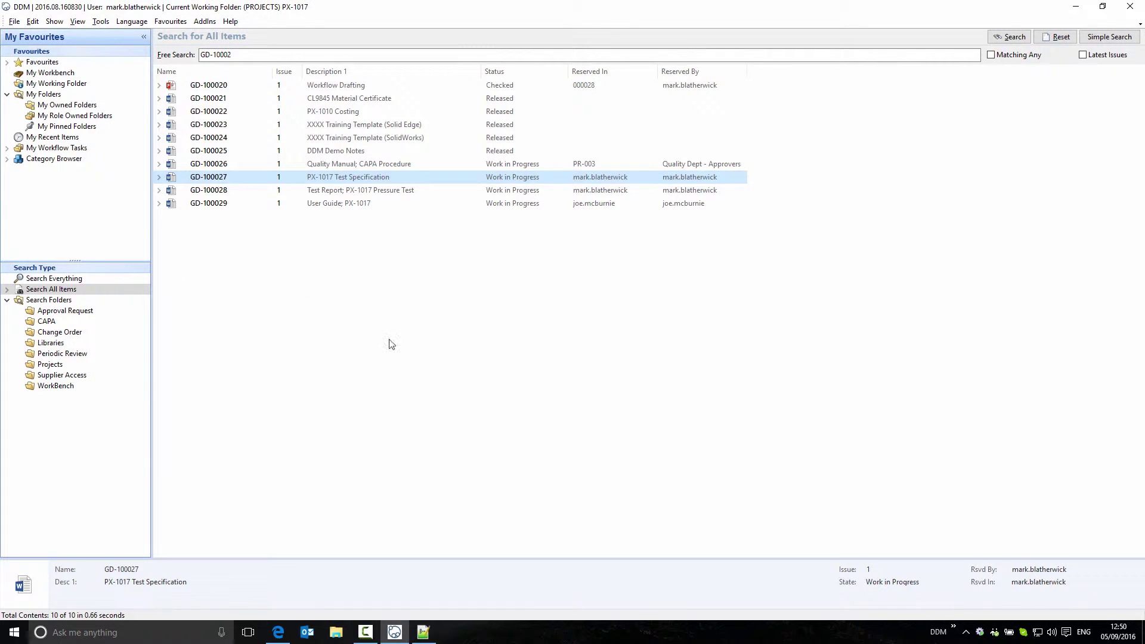
# Locate GD-100027 in the WorkBench and in PX-1017 > Project Control > Project Specification
pyautogui.click(59, 127)
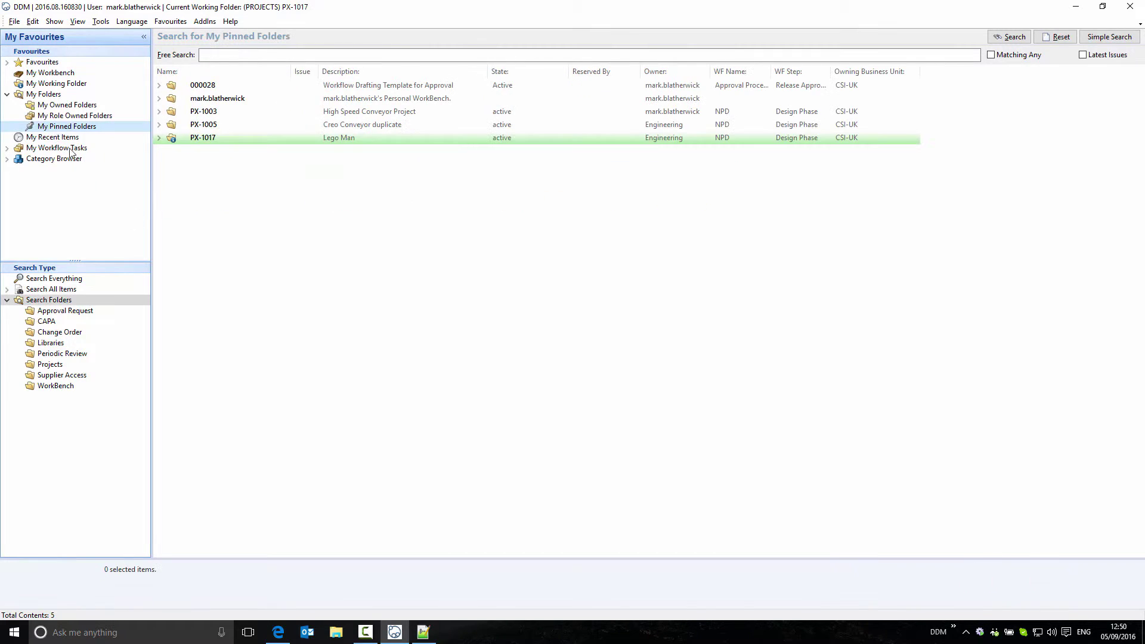
pyautogui.click(159, 99)
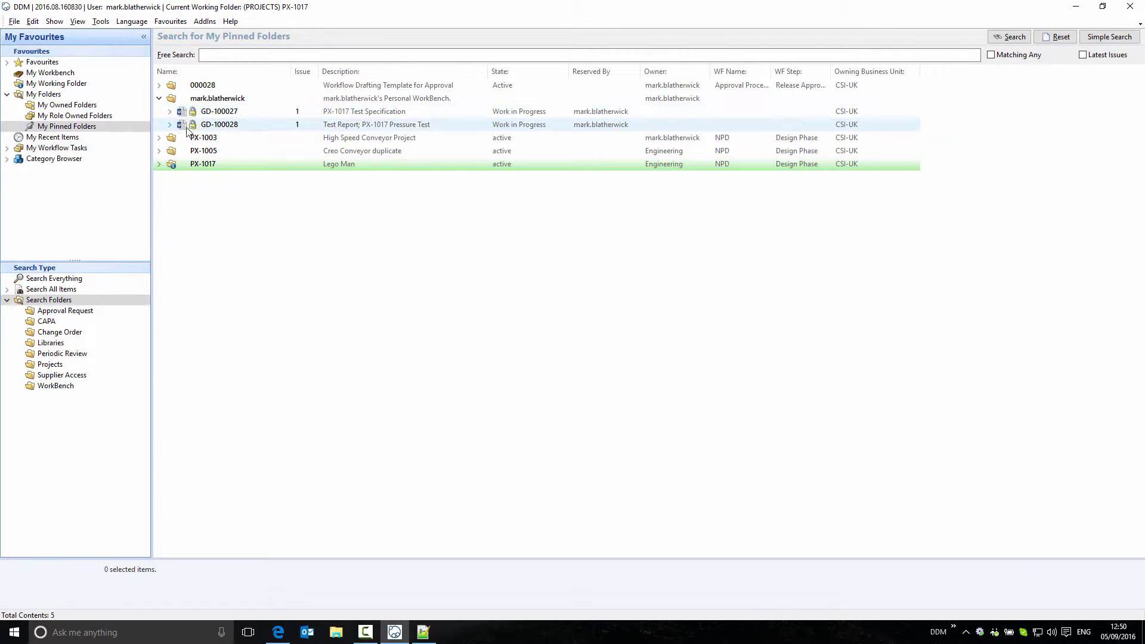
pyautogui.click(241, 112)
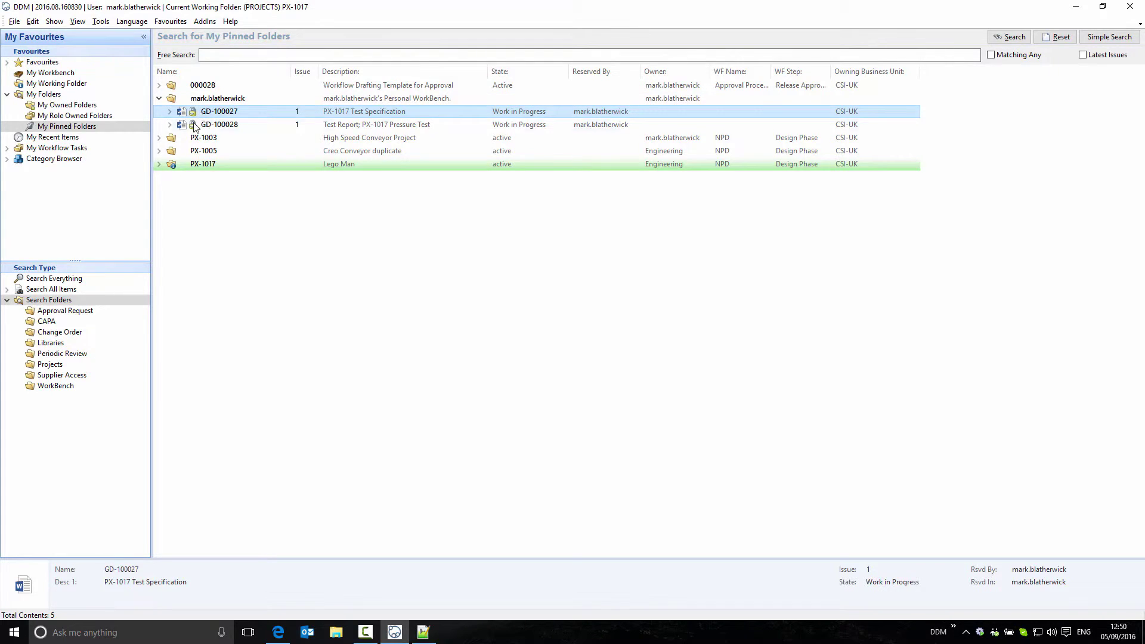
pyautogui.click(158, 164)
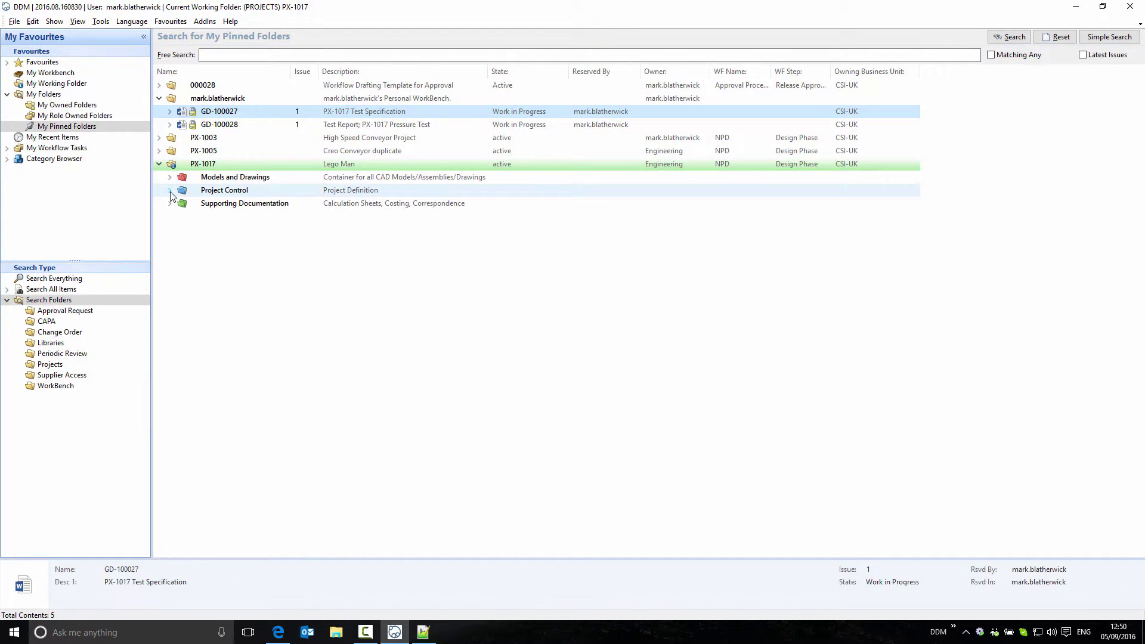
pyautogui.click(170, 191)
pyautogui.click(179, 243)
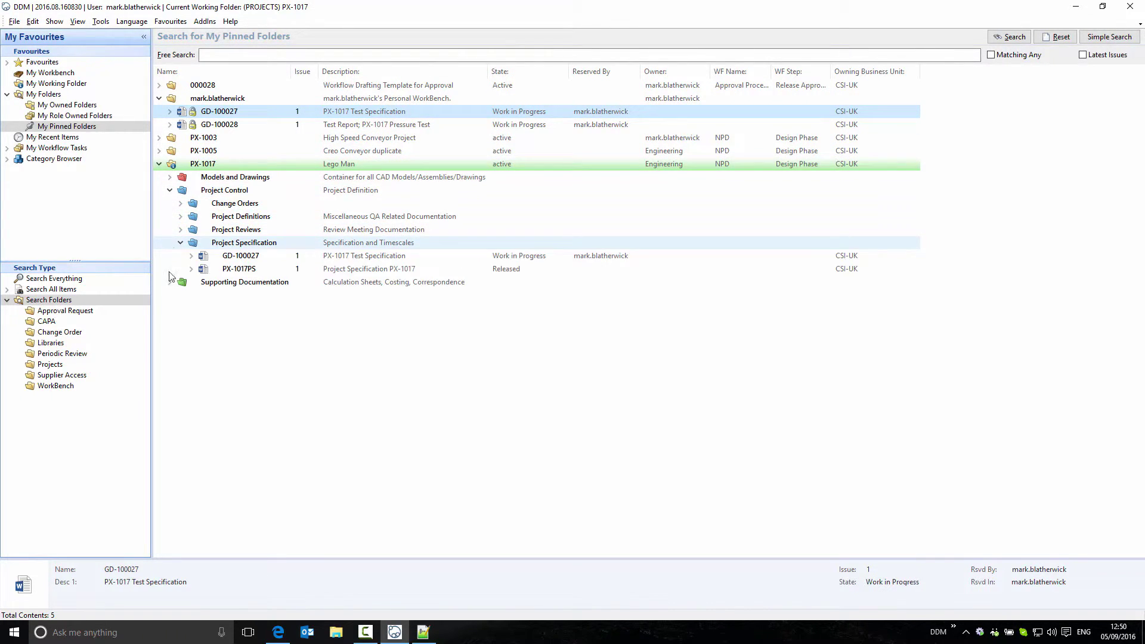
pyautogui.click(341, 258)
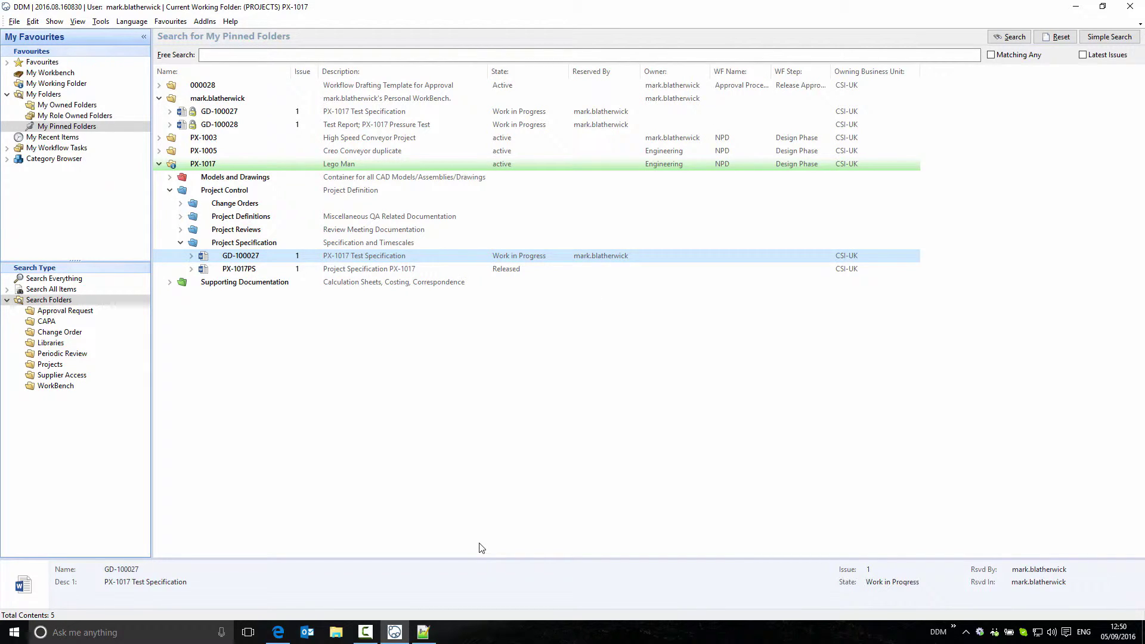
# Reserve the Project Specification copy of GD-100027 back into PX-1017
pyautogui.rightClick(267, 260)
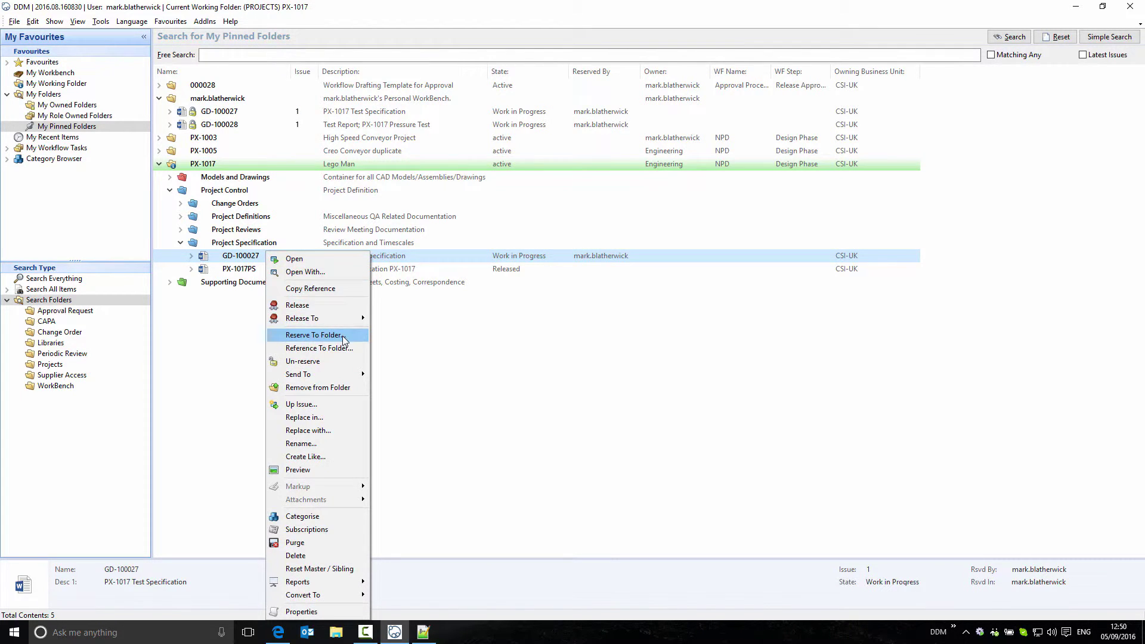
pyautogui.click(311, 335)
pyautogui.click(794, 431)
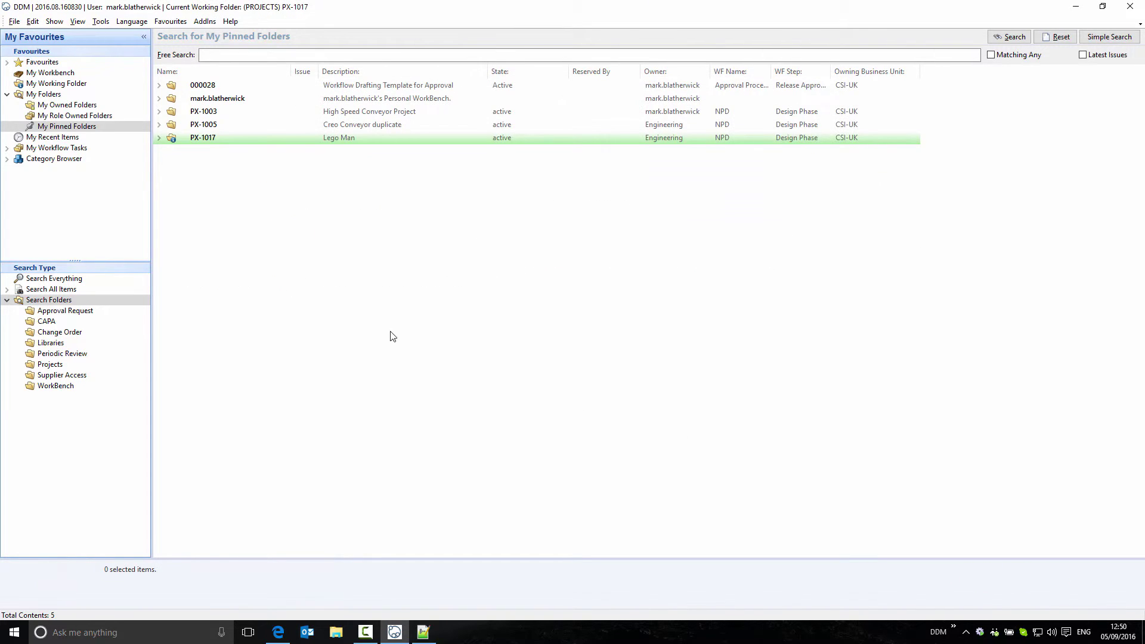
# Re-expand Project Specification and the WorkBench to confirm GD-100027 appears in both
pyautogui.click(159, 138)
pyautogui.click(169, 165)
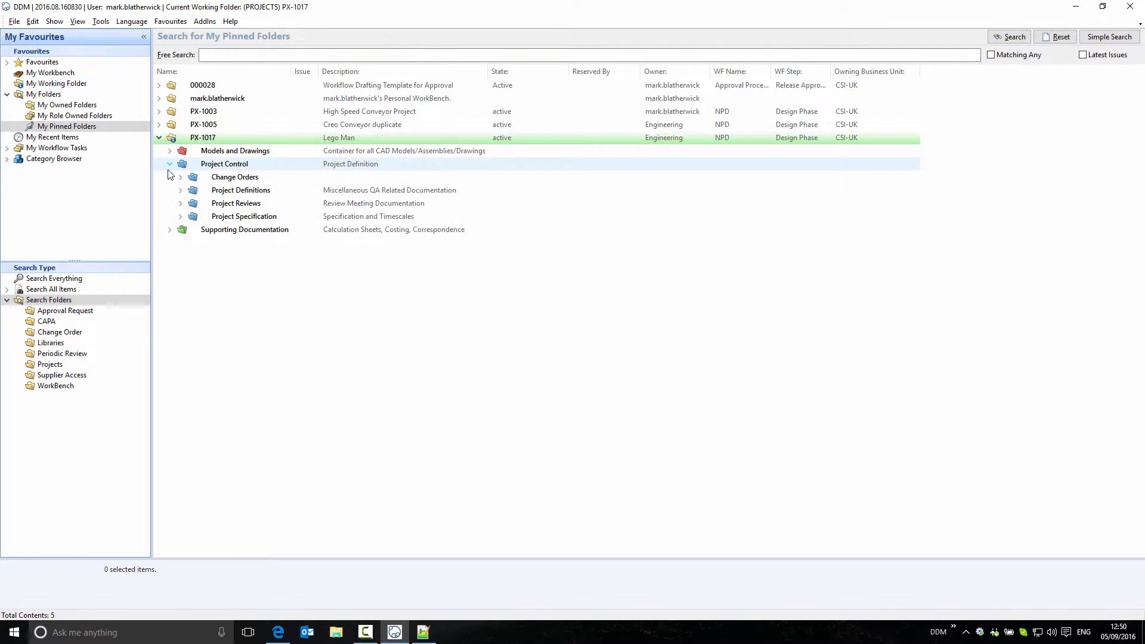
pyautogui.click(178, 217)
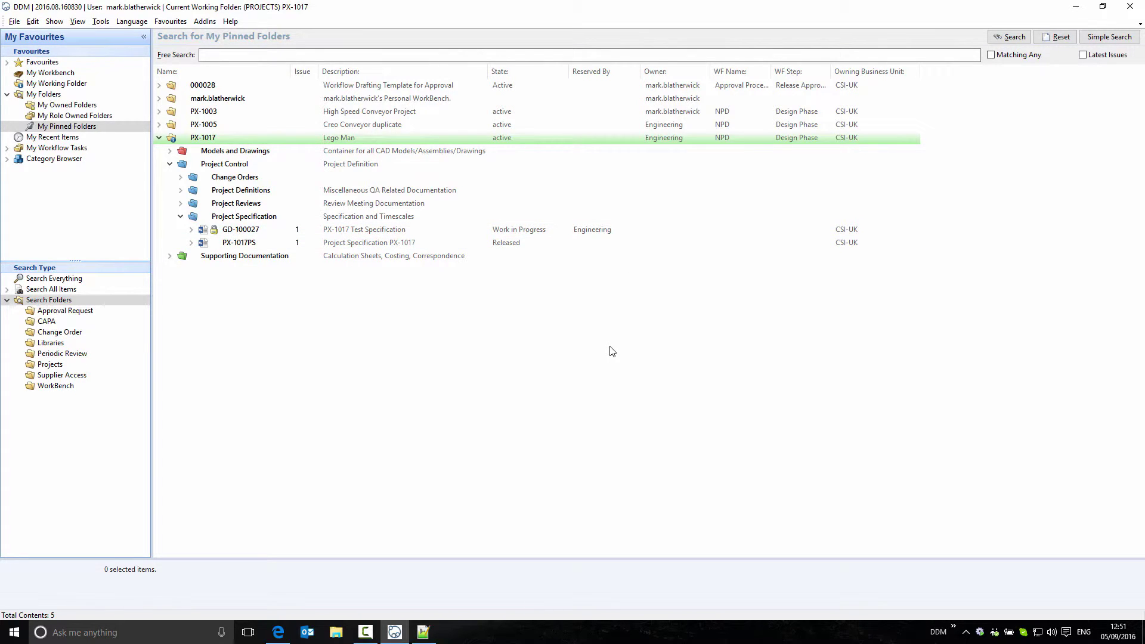
pyautogui.click(159, 99)
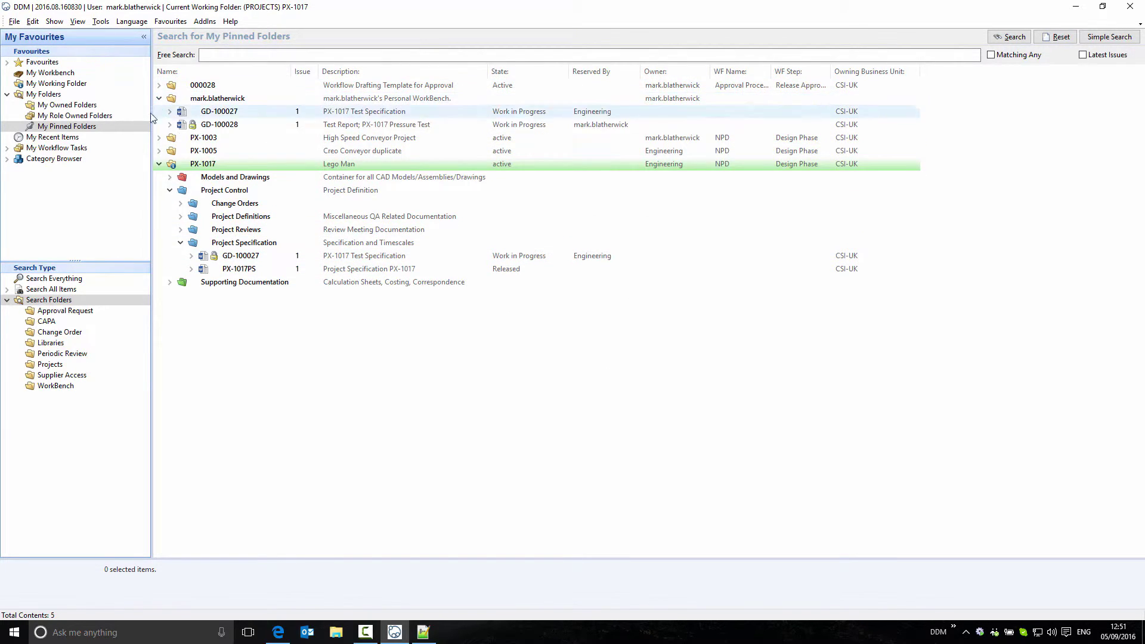
pyautogui.click(299, 113)
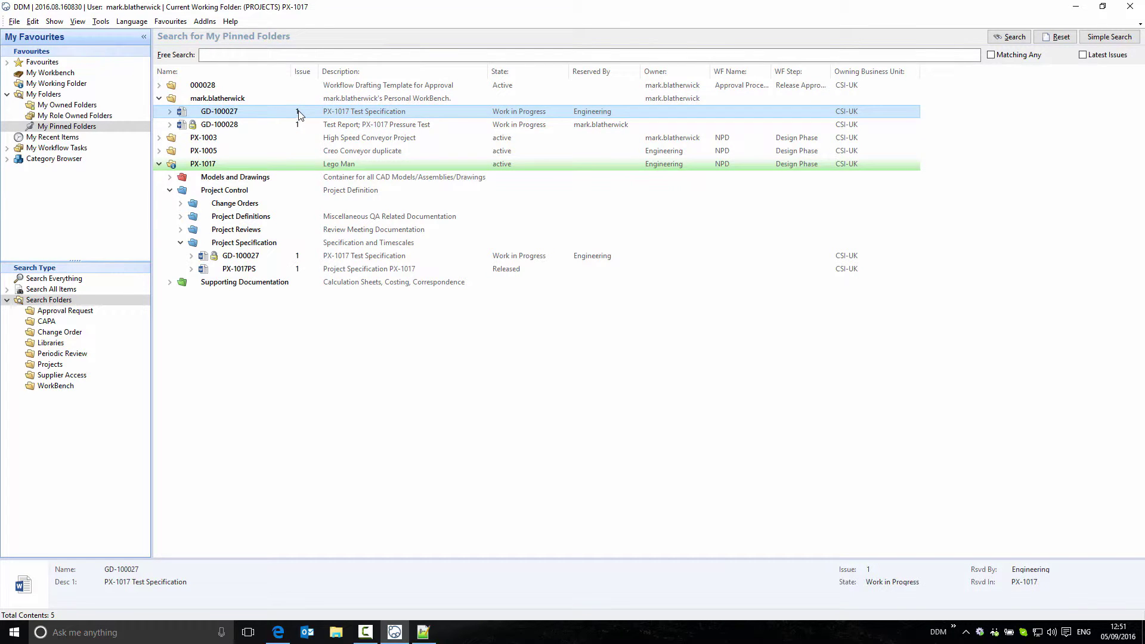
# Remove GD-100027 from the WorkBench, leaving GD-100028, and begin a new all-items search
pyautogui.rightClick(299, 114)
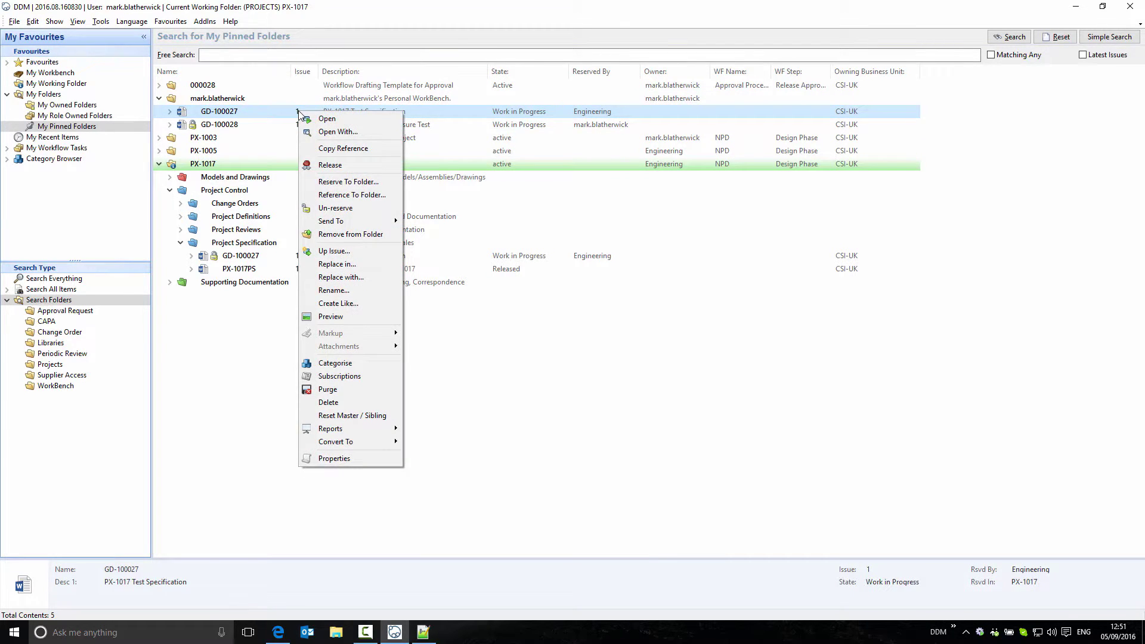
pyautogui.click(362, 235)
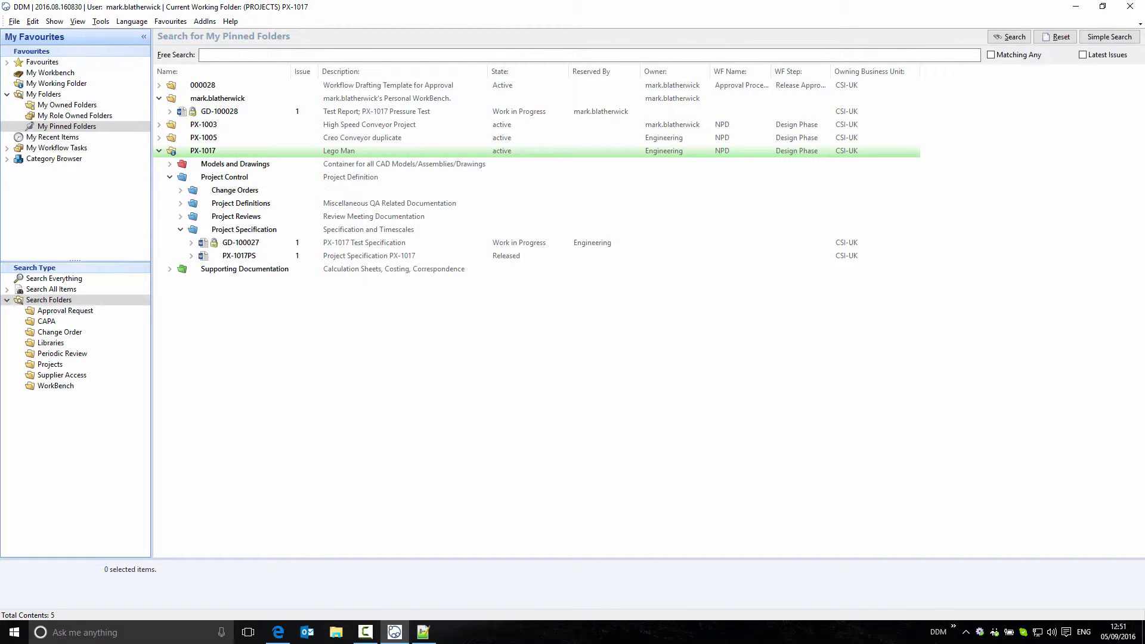
pyautogui.click(50, 290)
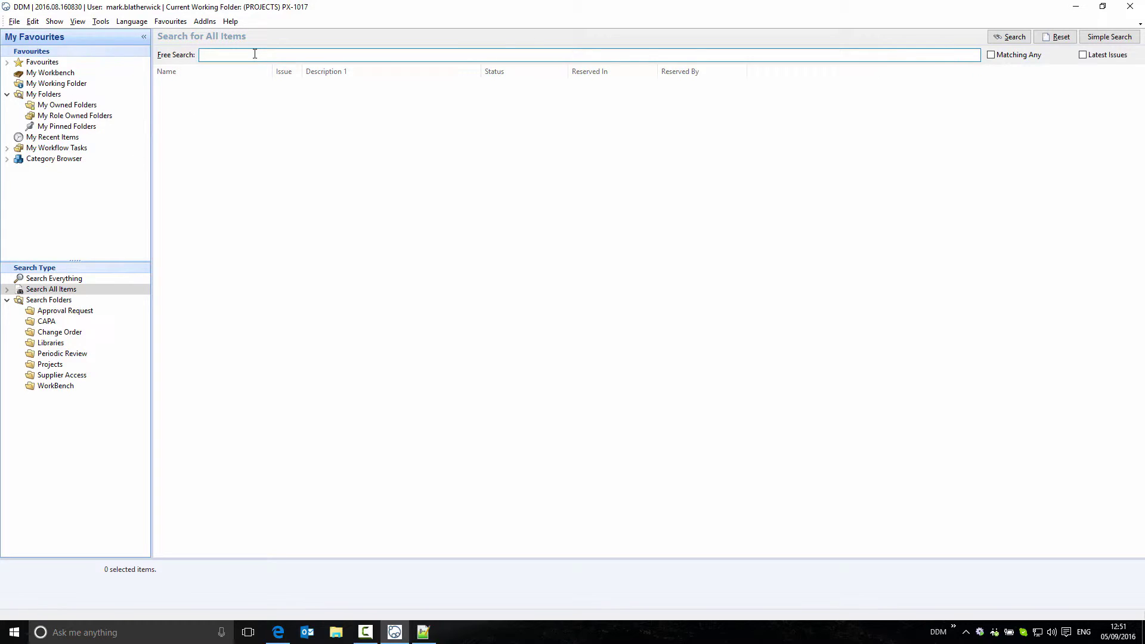
# Search all items for GD-10002 and select GD-100026 Quality Manual; CAPA Procedure
pyautogui.write('GD-10002')
pyautogui.press('Return')
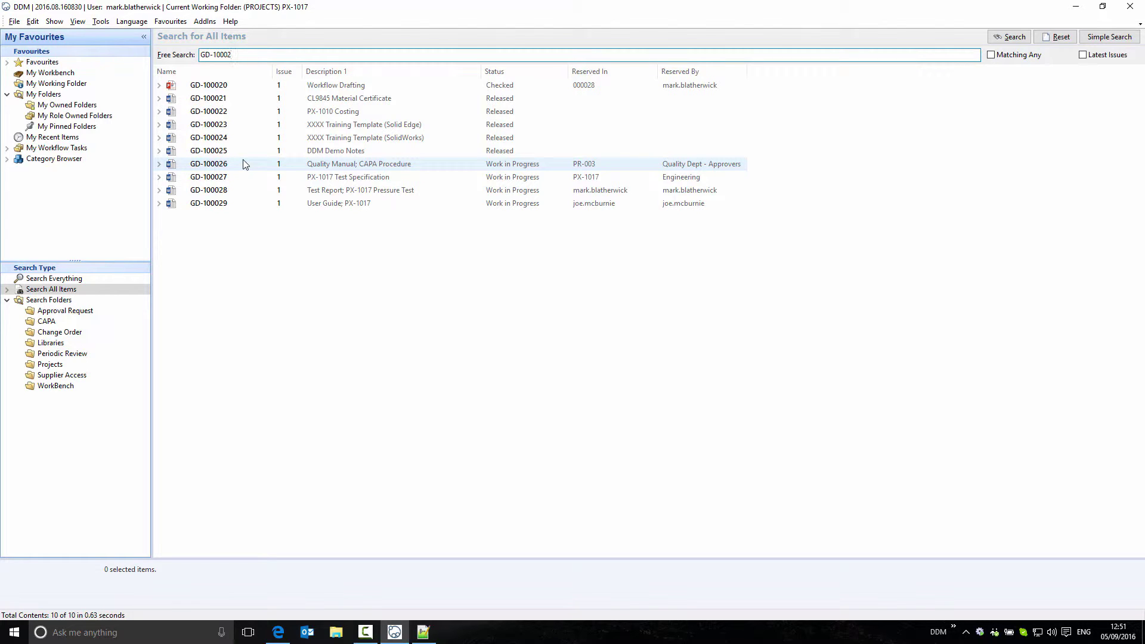
pyautogui.click(382, 164)
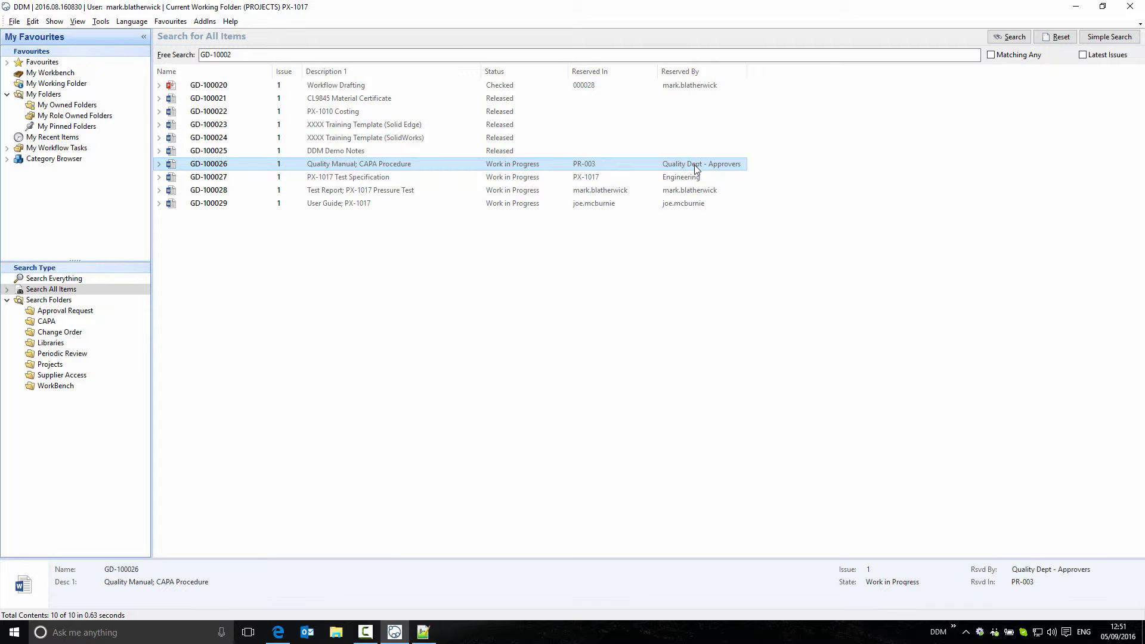
# Review GD-100026's properties and close them without changes
pyautogui.rightClick(550, 167)
pyautogui.click(607, 498)
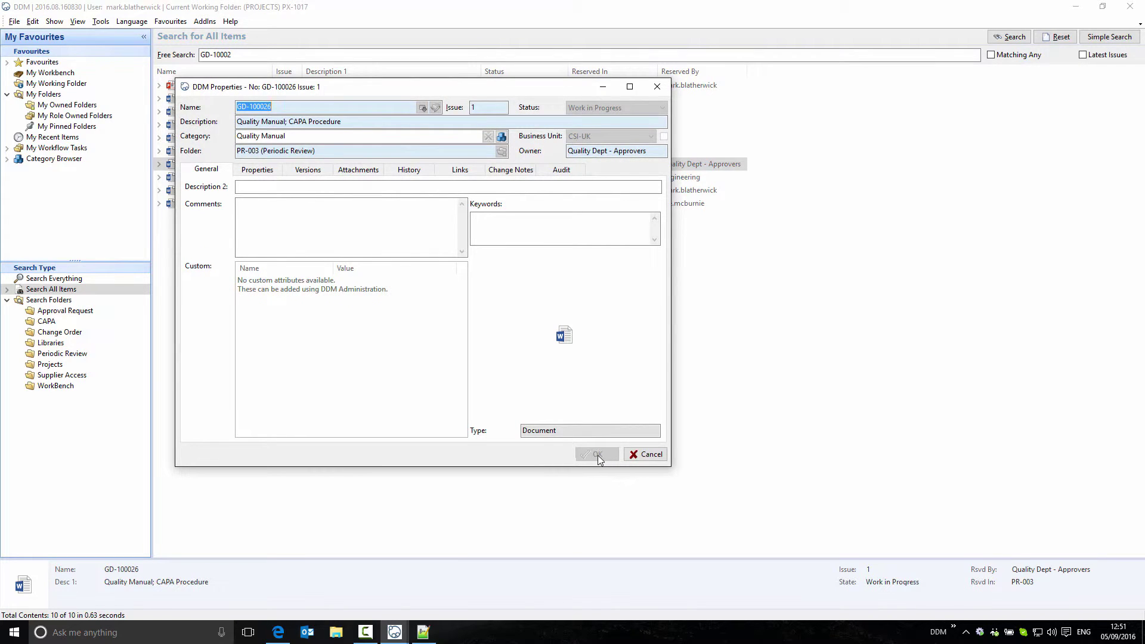
pyautogui.click(648, 454)
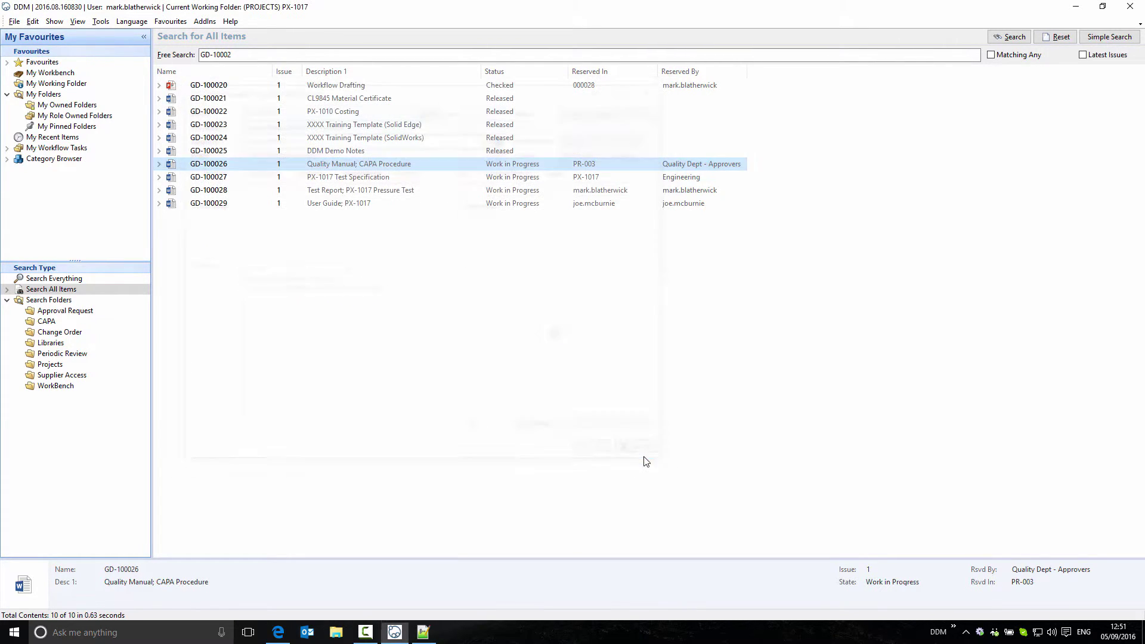
# Reserve GD-100026 into the personal WorkBench folder
pyautogui.rightClick(355, 166)
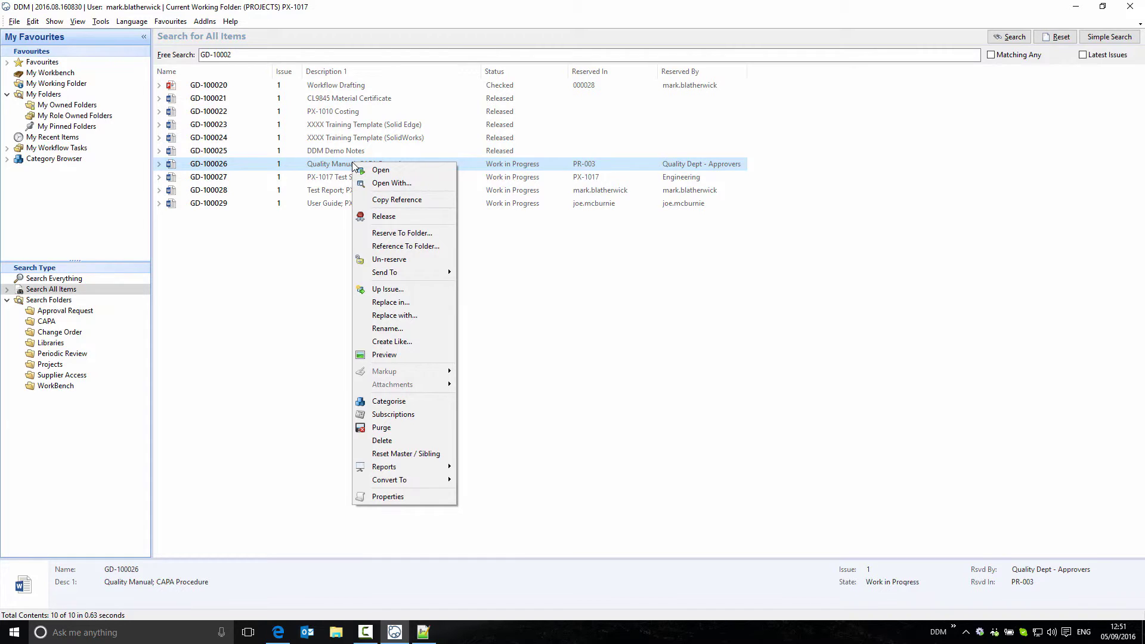
pyautogui.click(399, 233)
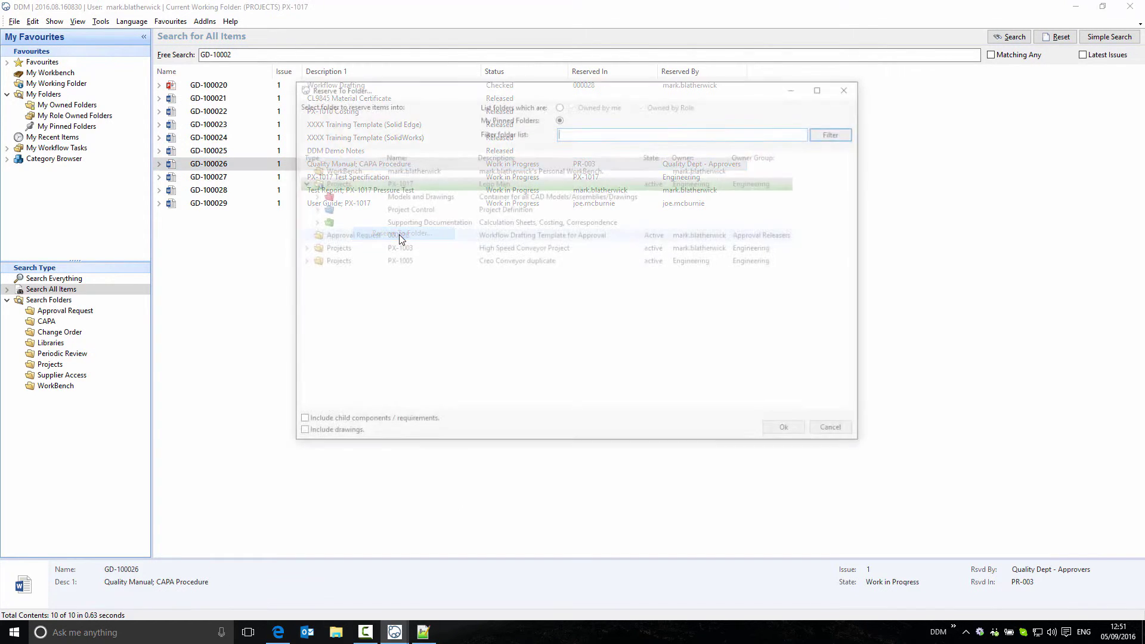
pyautogui.click(368, 169)
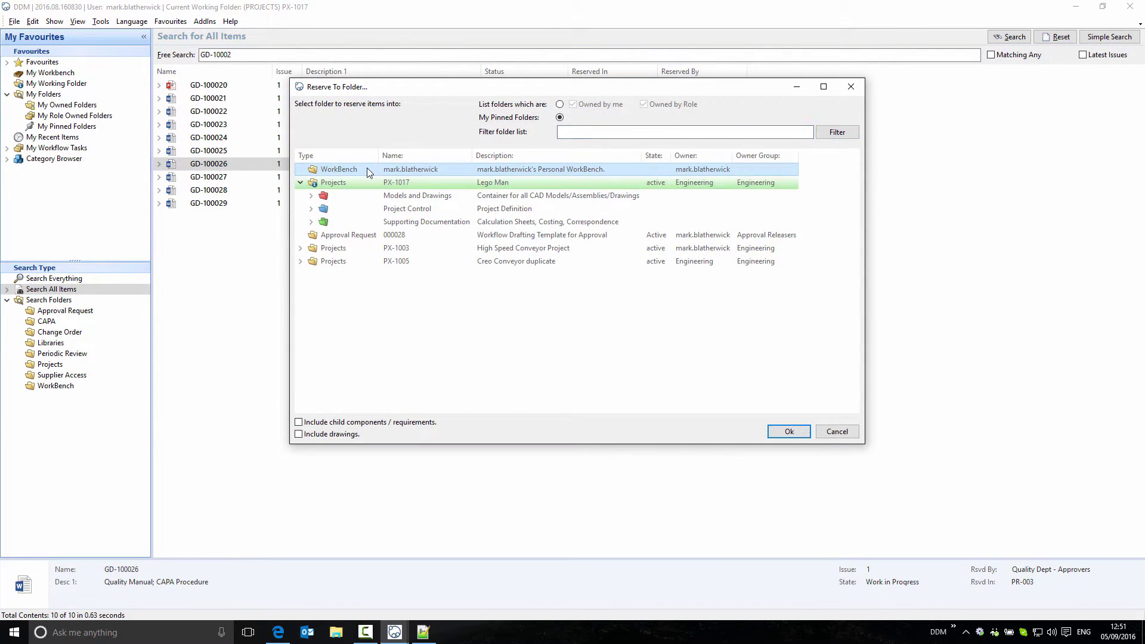
pyautogui.click(790, 431)
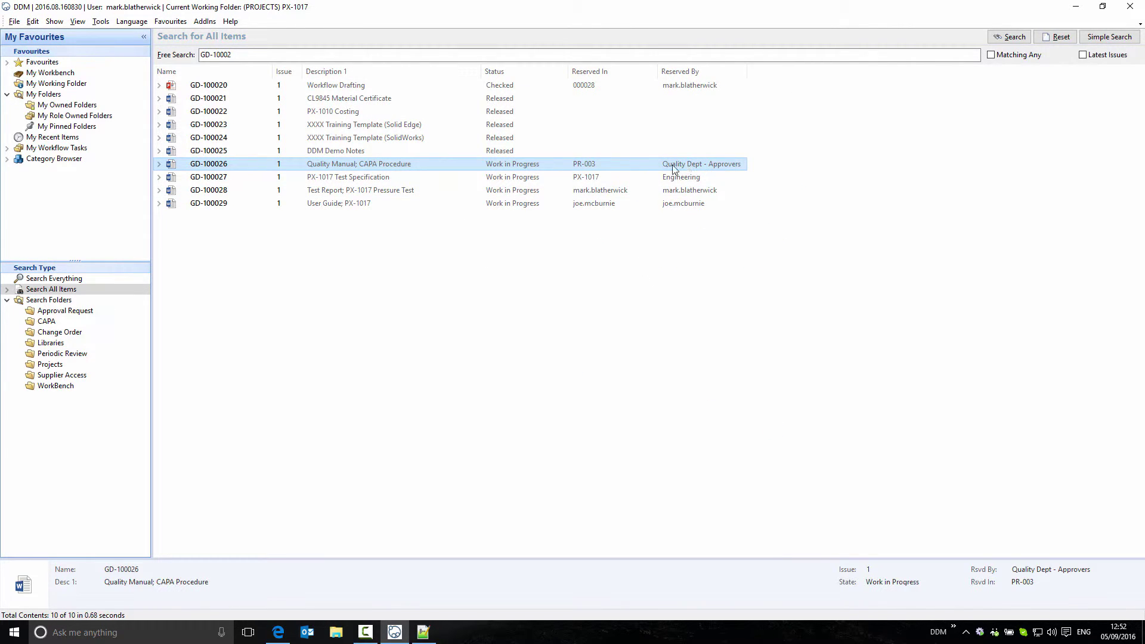
# Check GD-100026's properties without changes, then show the My Pinned Folders list
pyautogui.rightClick(345, 165)
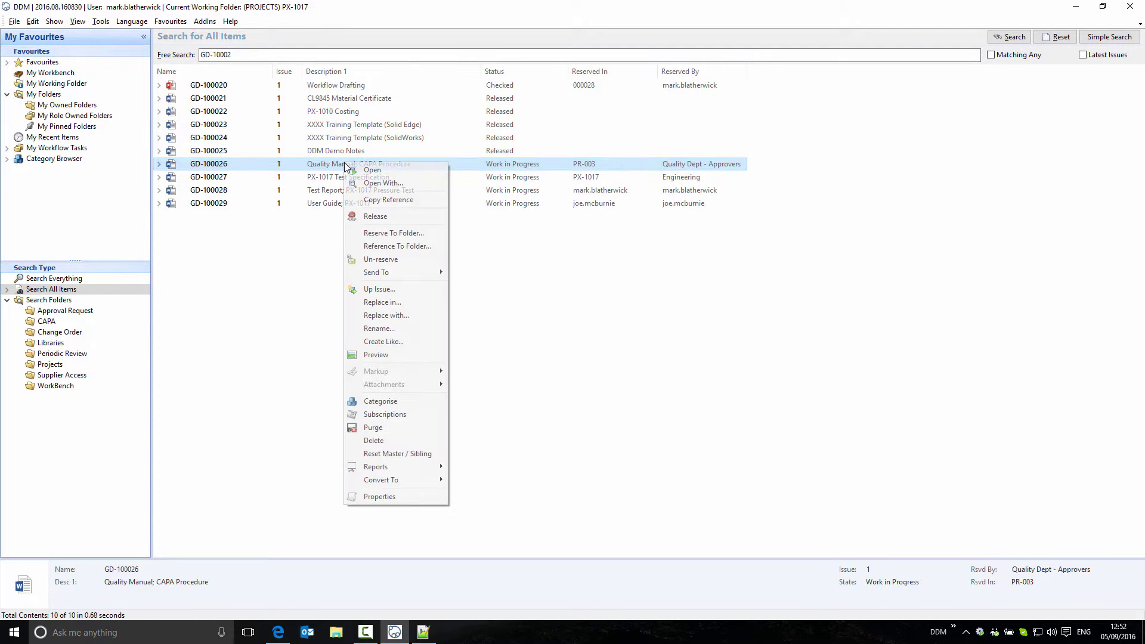
pyautogui.click(408, 497)
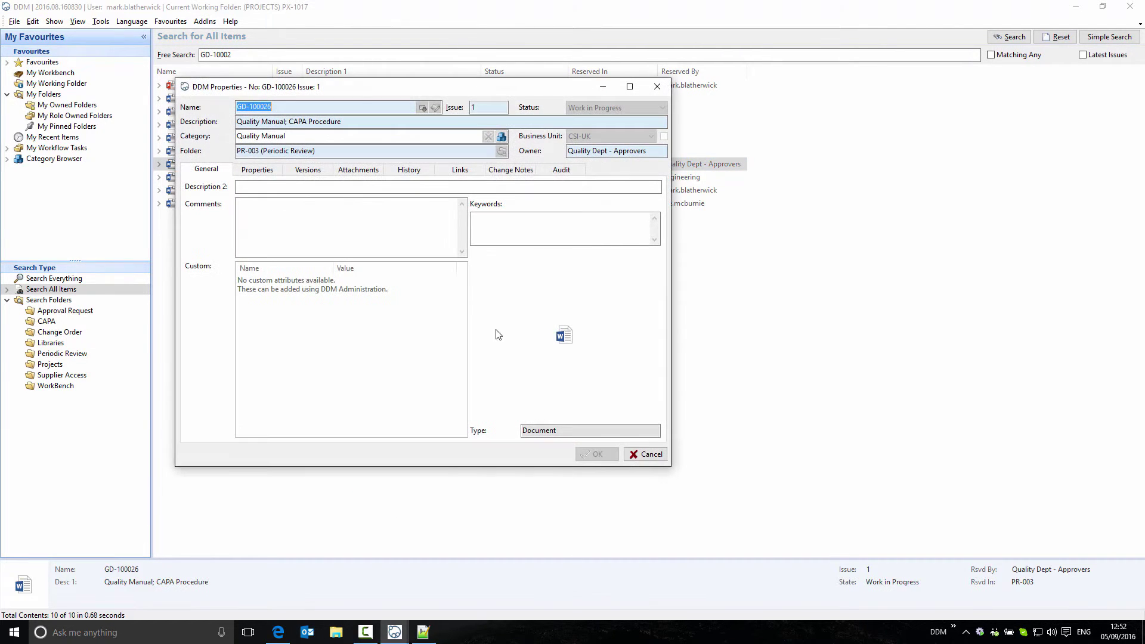
pyautogui.click(652, 455)
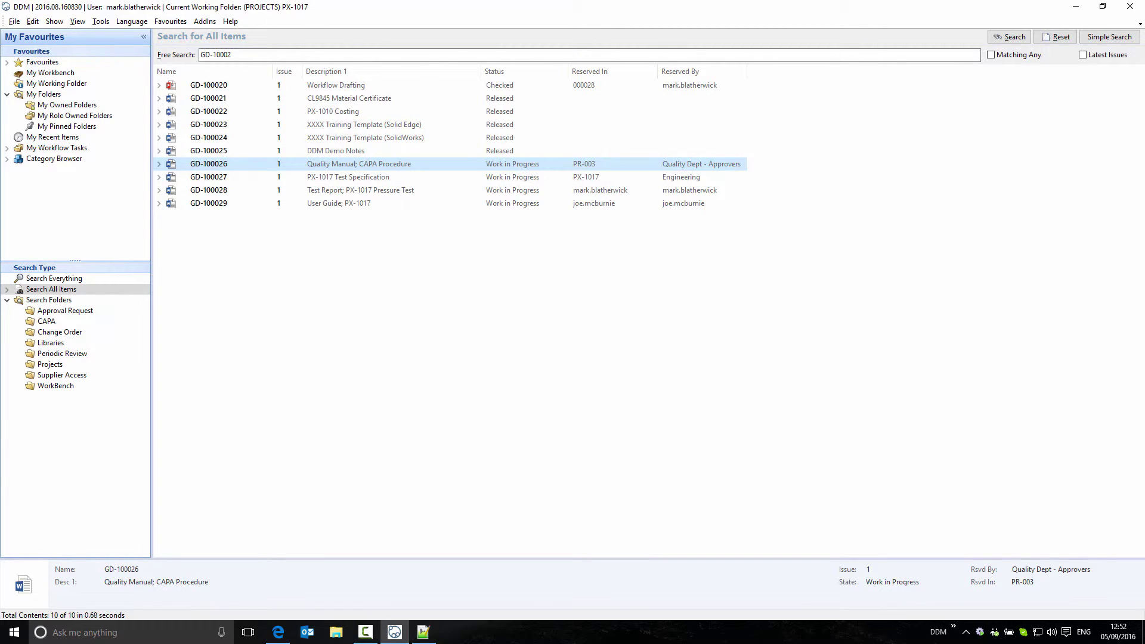
pyautogui.click(65, 128)
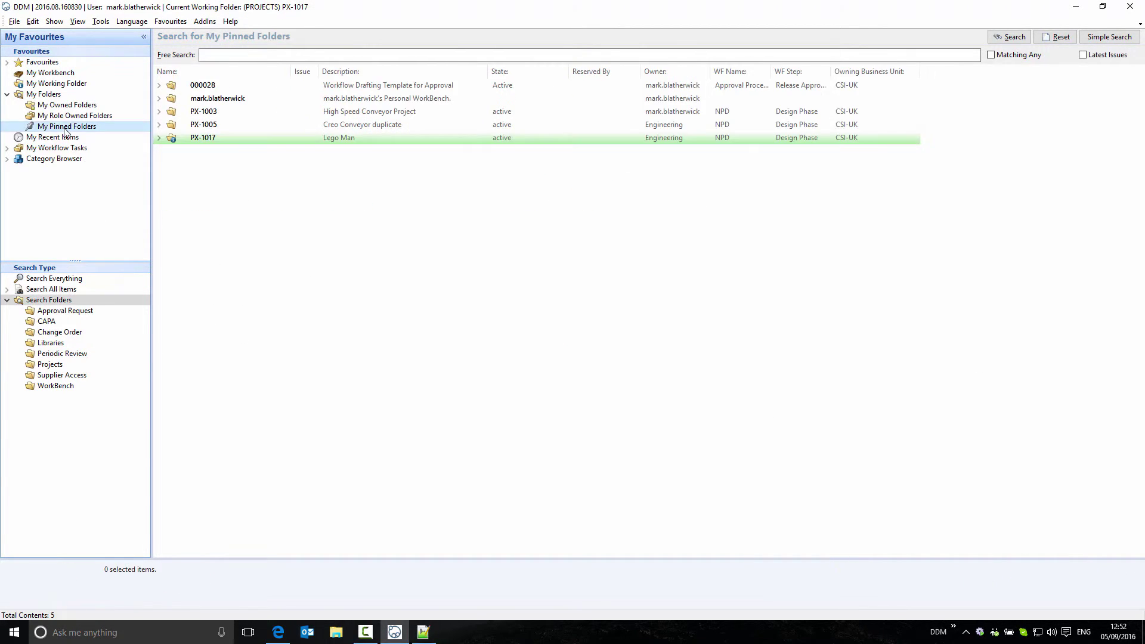
# Expand PX-1017 > Project Control > Project Specification and select PX-1017PS
pyautogui.click(159, 138)
pyautogui.click(170, 164)
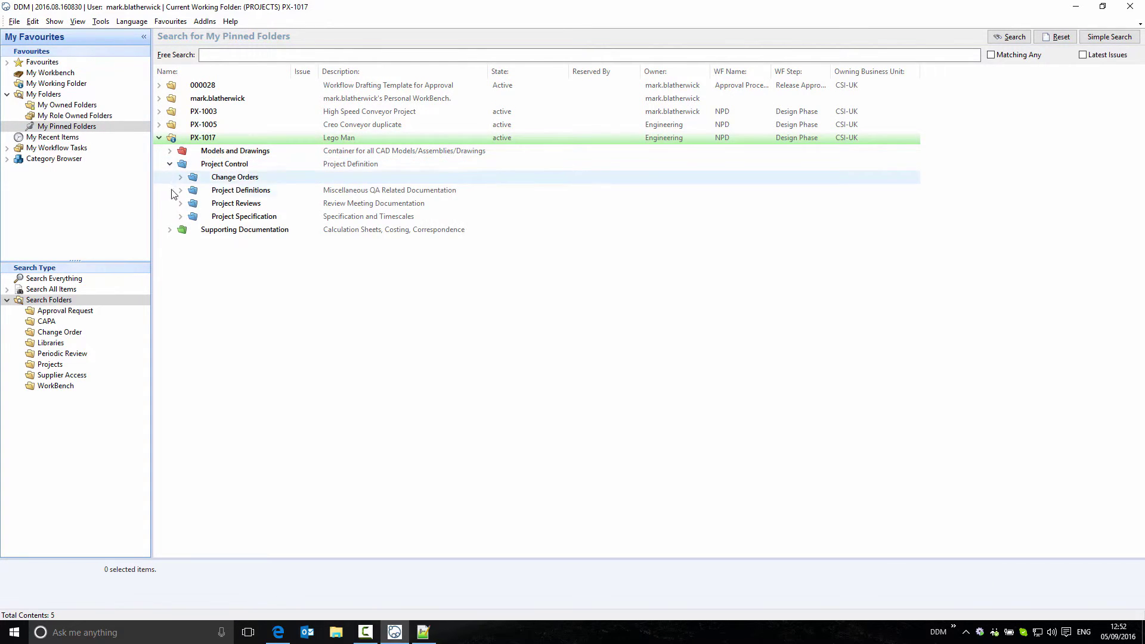
pyautogui.click(180, 217)
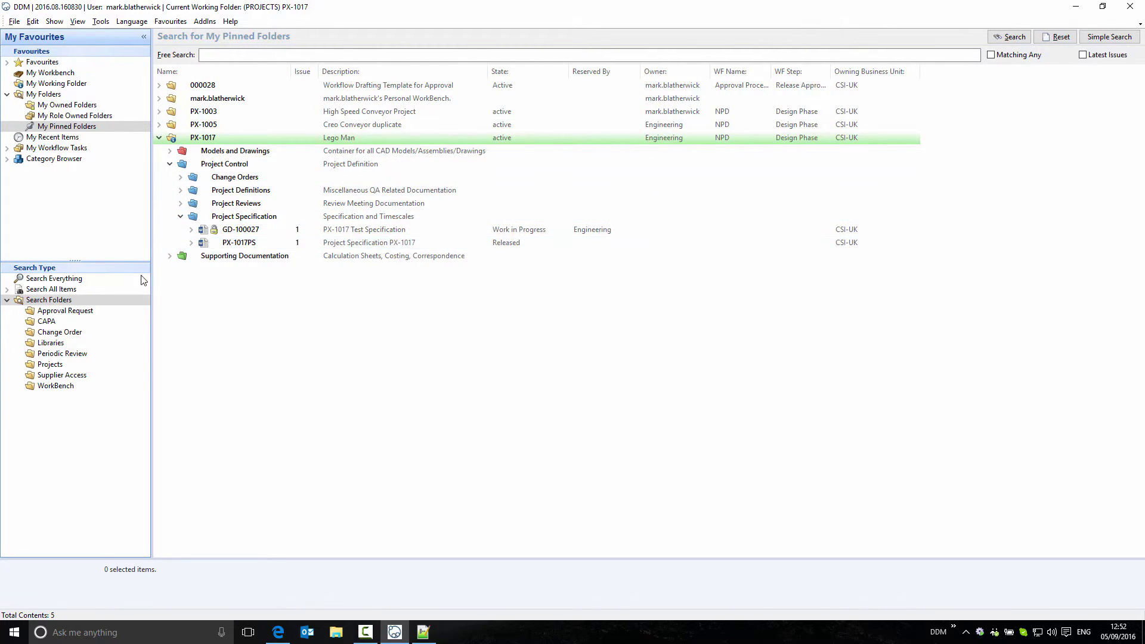
pyautogui.click(341, 245)
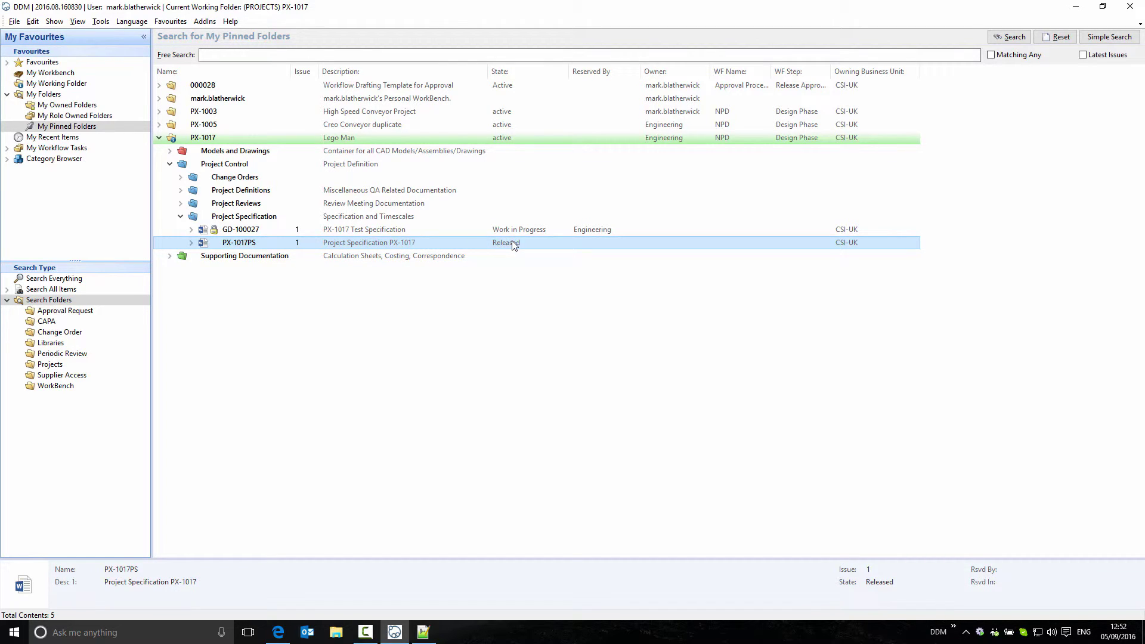
# View PX-1017PS's properties and close them unchanged
pyautogui.rightClick(449, 247)
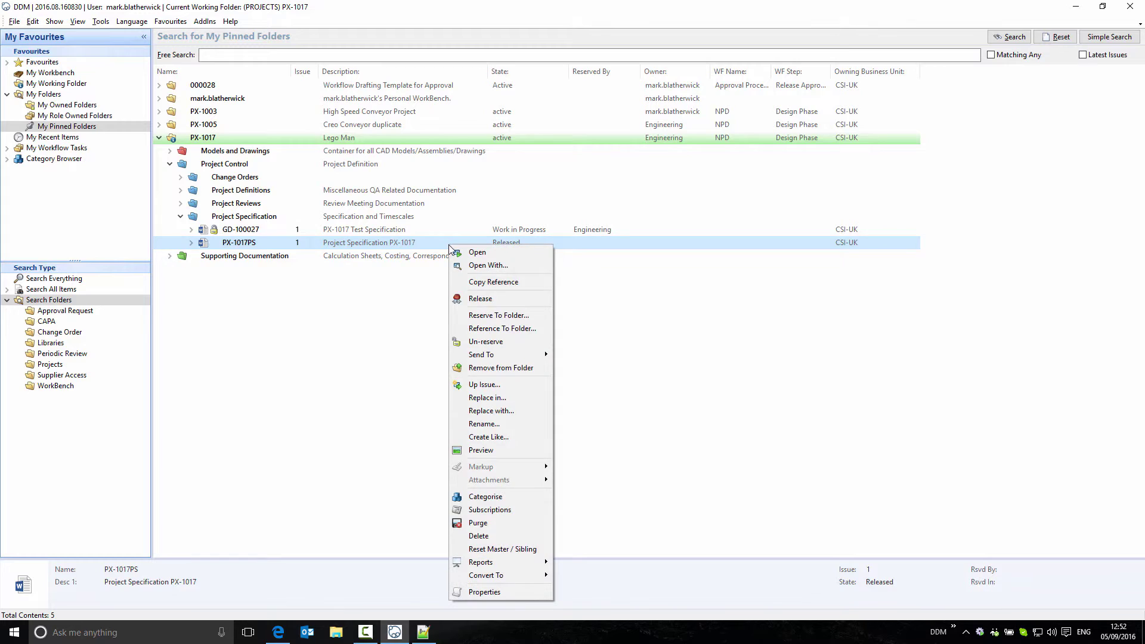
pyautogui.click(517, 592)
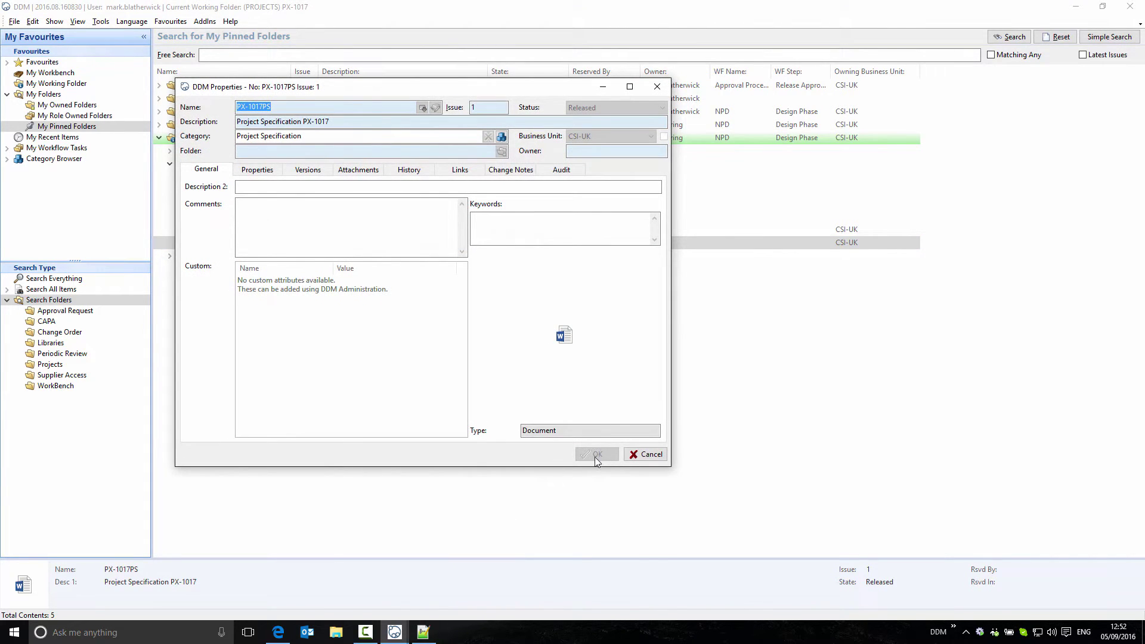
pyautogui.click(645, 453)
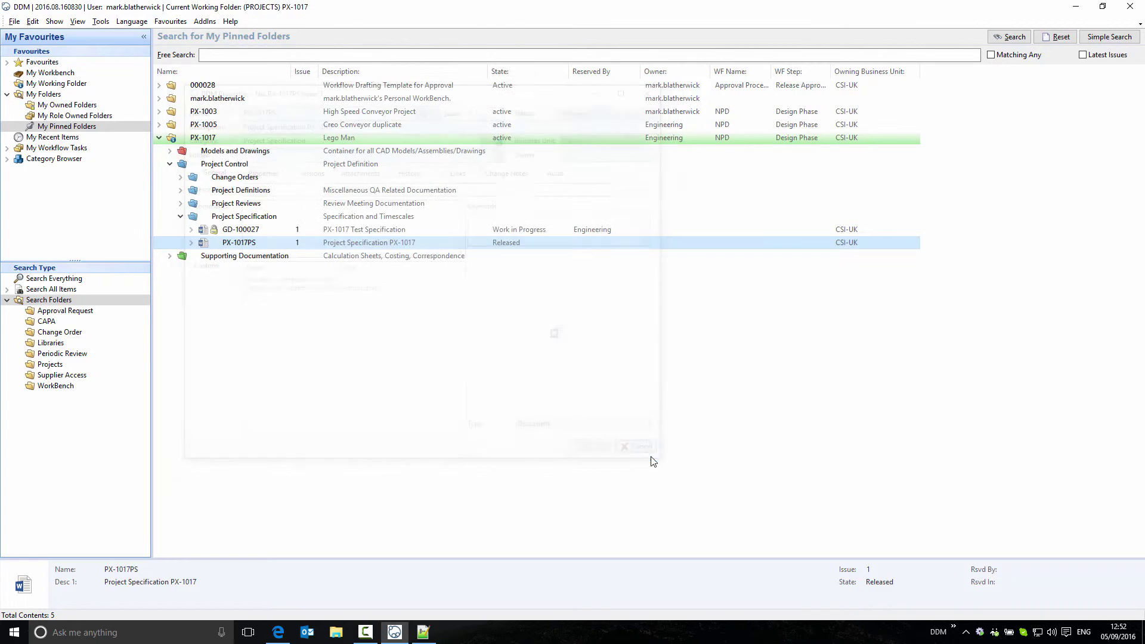
pyautogui.rightClick(287, 242)
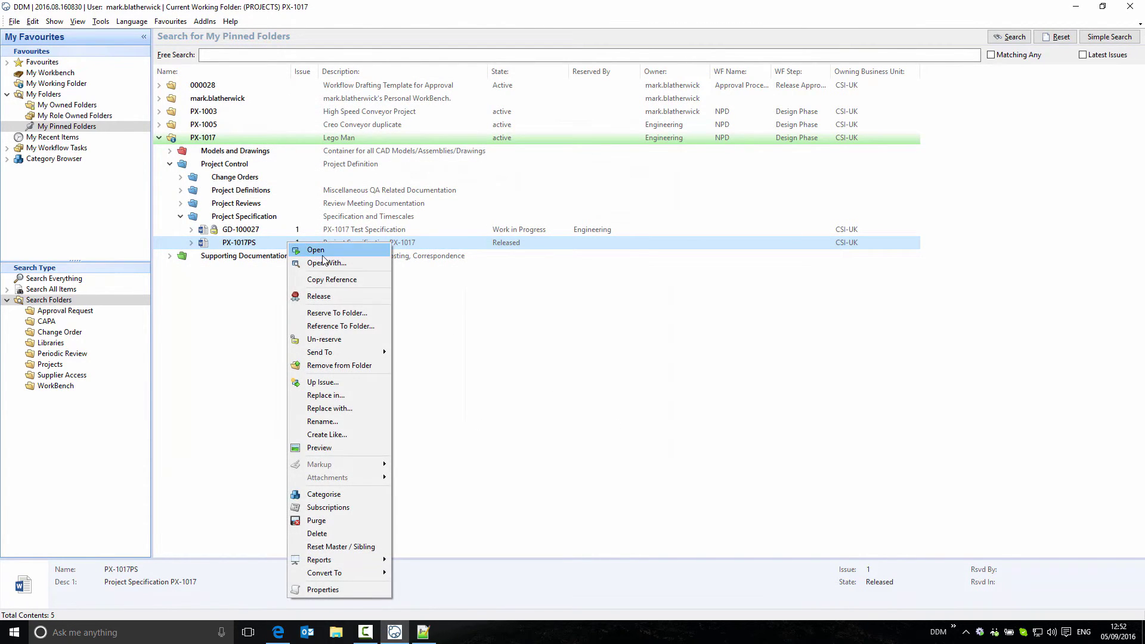
# Reserve PX-1017PS into the personal WorkBench folder
pyautogui.click(361, 313)
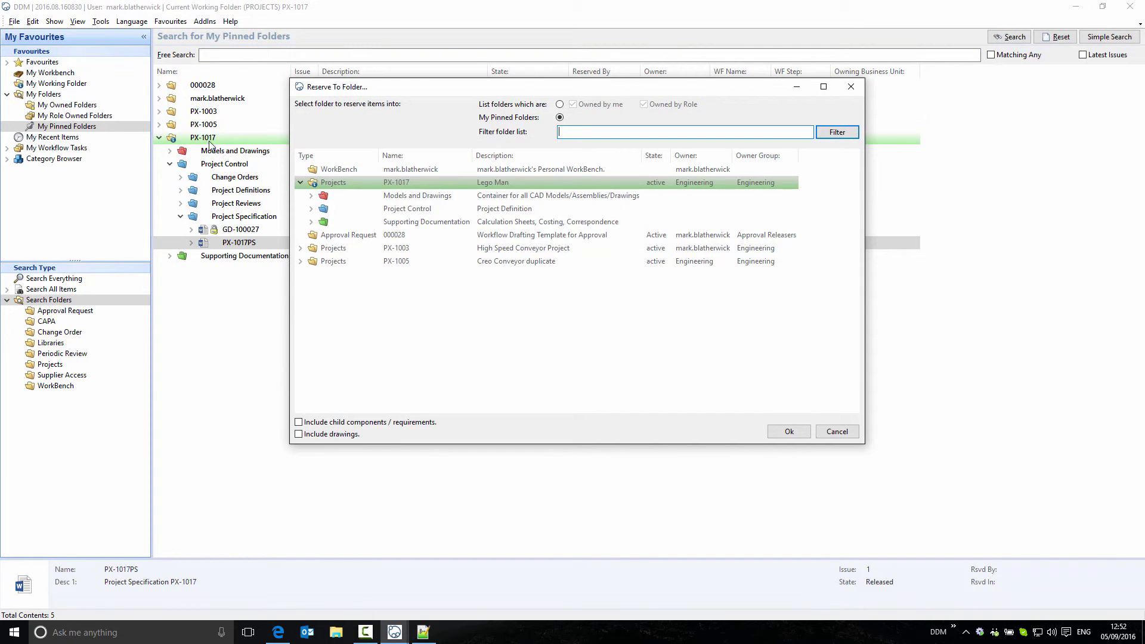
pyautogui.click(404, 170)
pyautogui.click(789, 431)
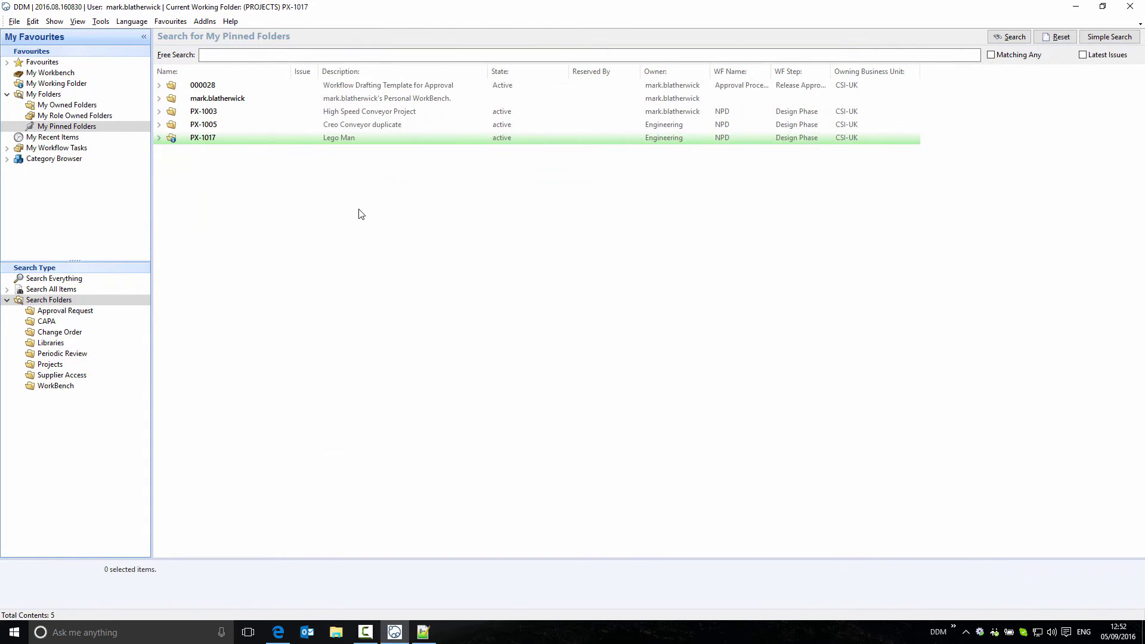
# In the expanded WorkBench, check PX-1017PS's properties now show WorkBench as its folder
pyautogui.click(159, 99)
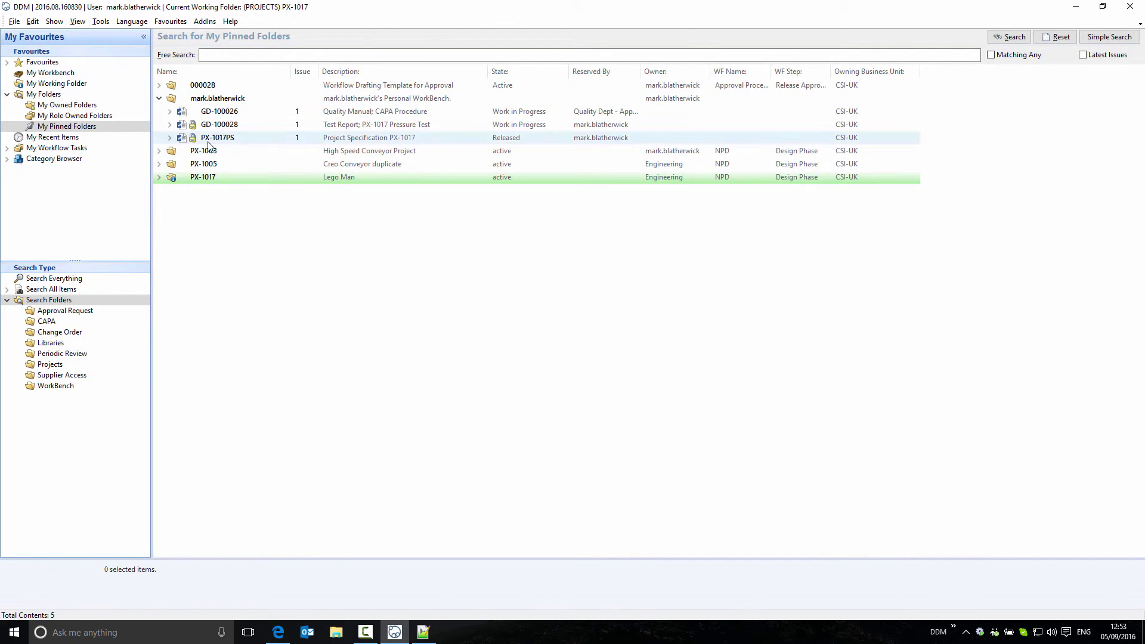
pyautogui.click(251, 137)
pyautogui.rightClick(254, 140)
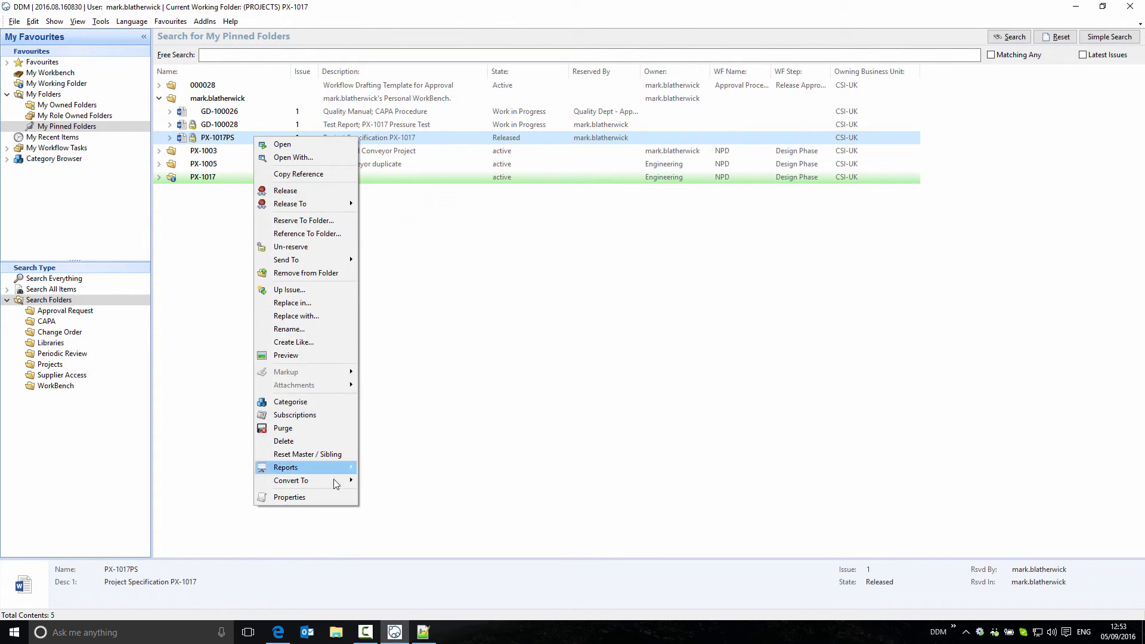
pyautogui.click(325, 500)
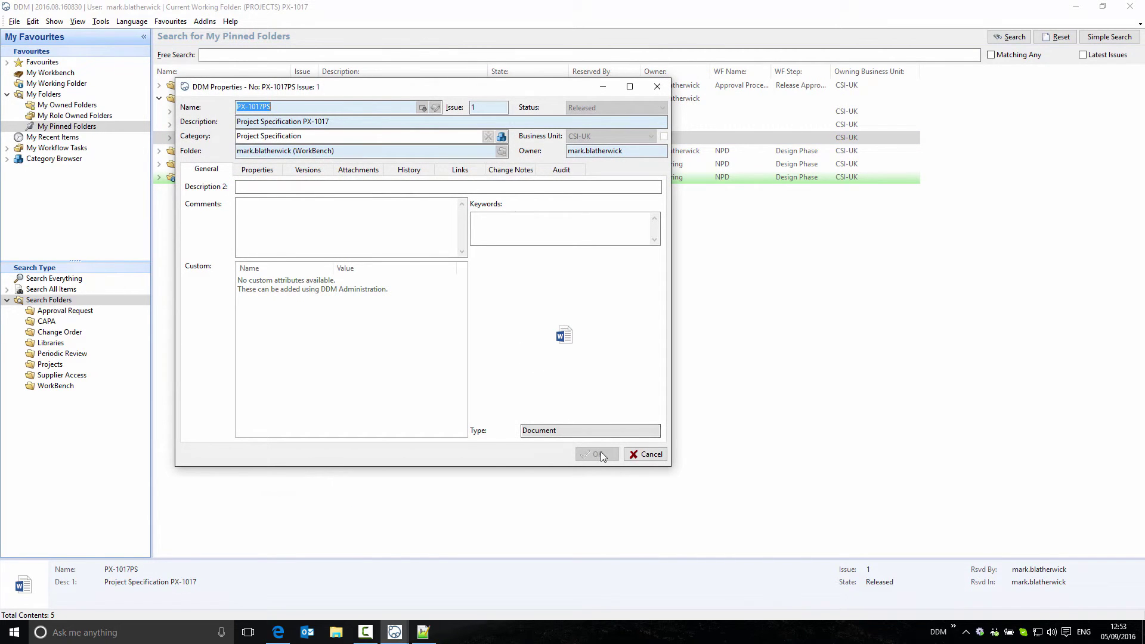
pyautogui.click(650, 455)
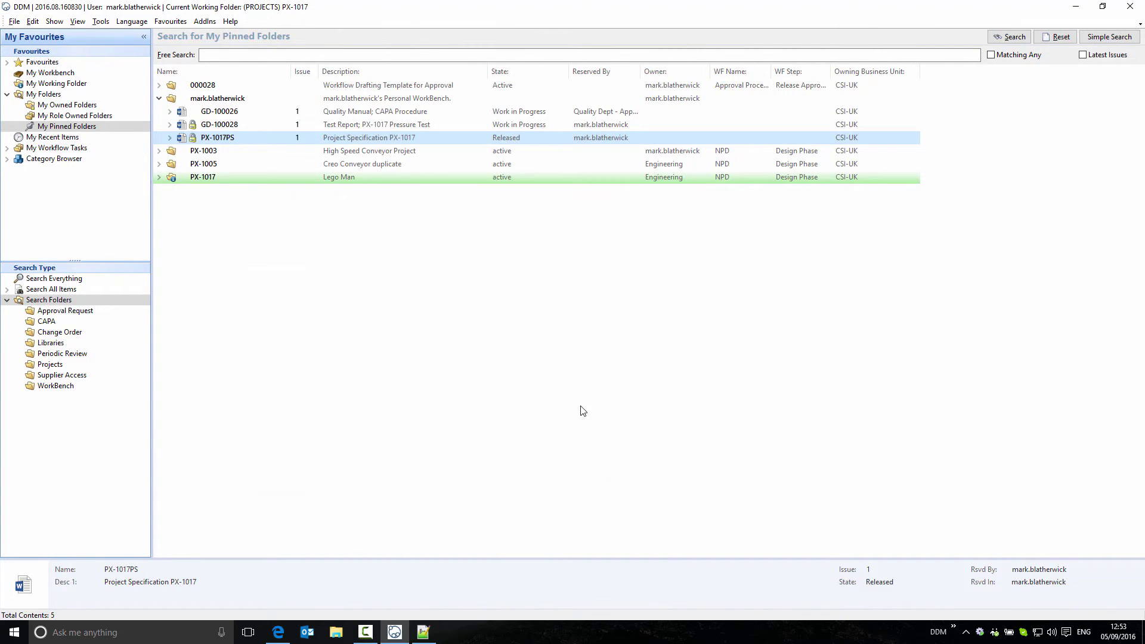
# Remove PX-1017PS from the WorkBench and confirm it remains in PX-1017's Project Specification folder
pyautogui.rightClick(235, 136)
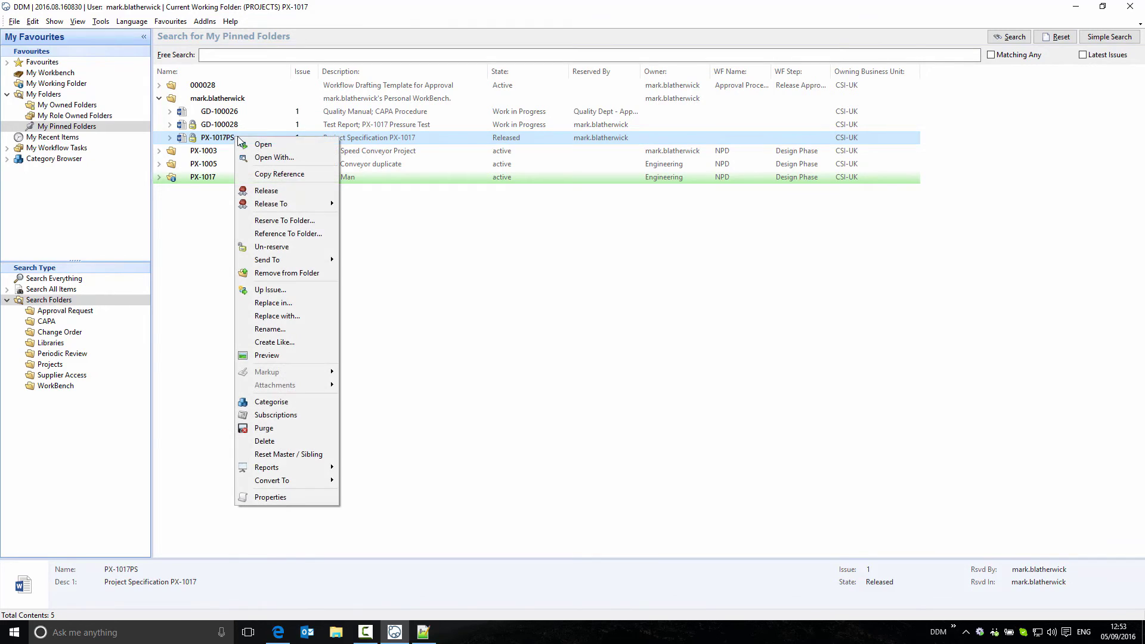
pyautogui.click(313, 276)
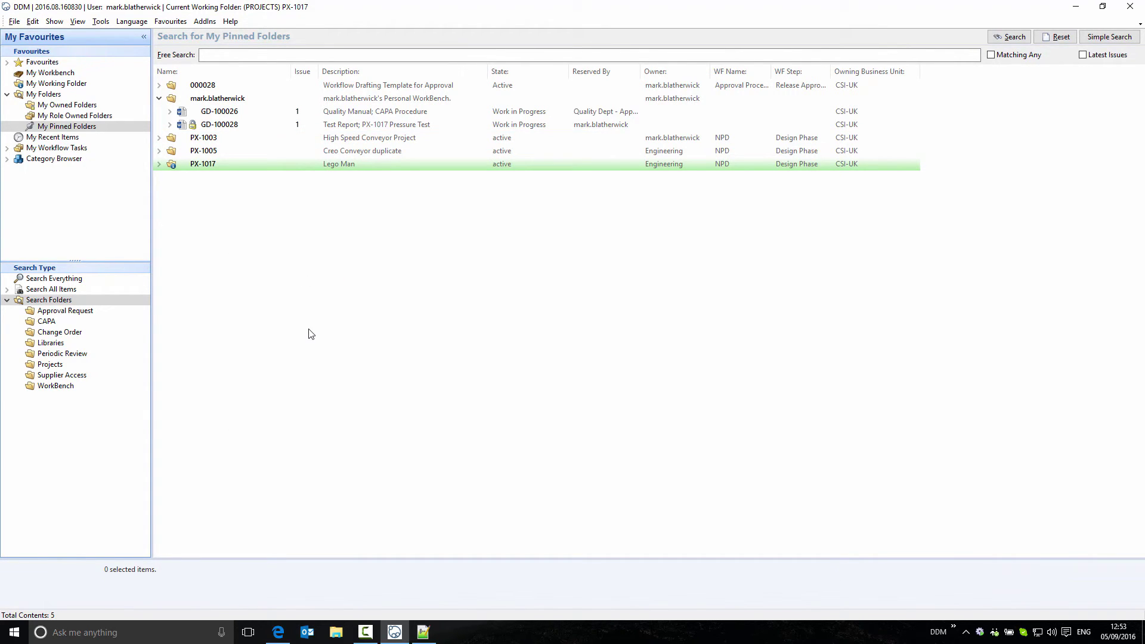
pyautogui.click(159, 166)
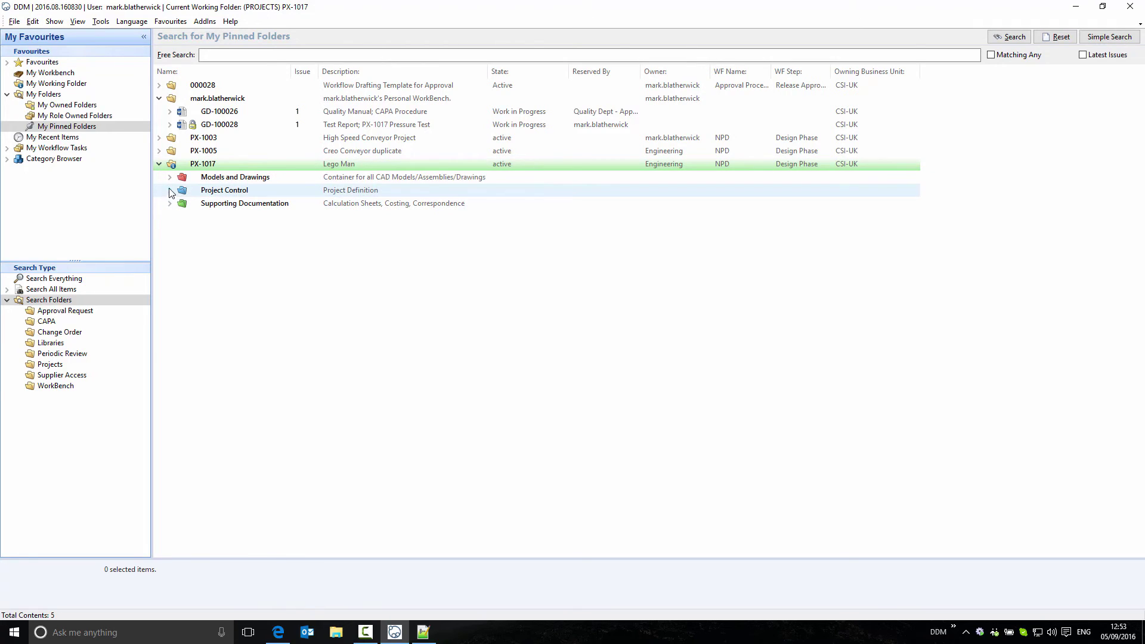
pyautogui.click(169, 190)
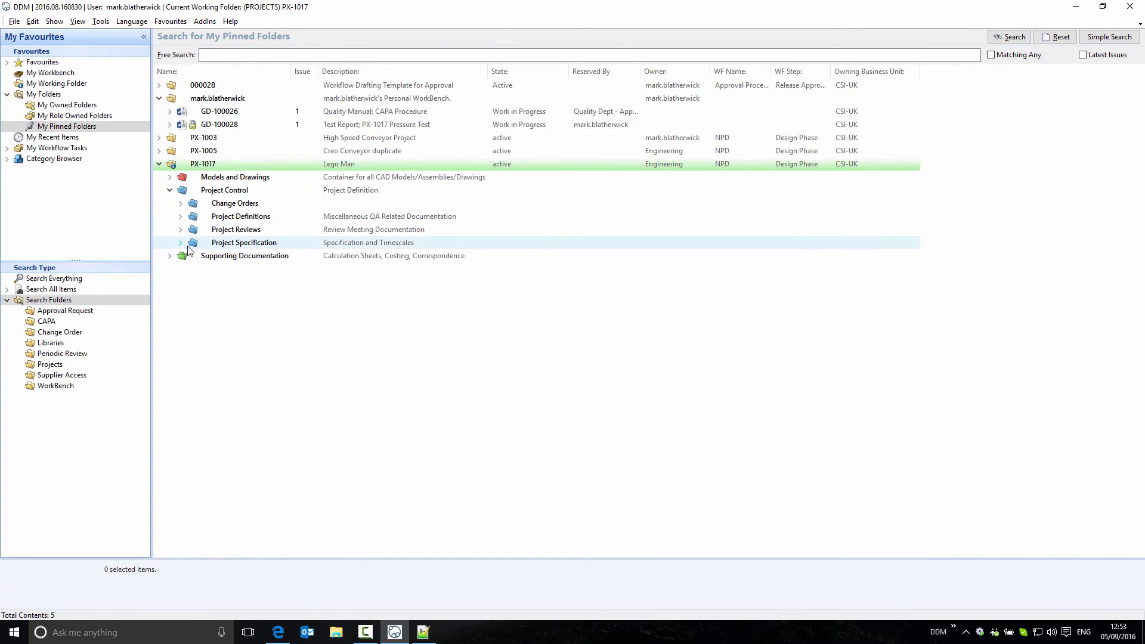
pyautogui.click(181, 242)
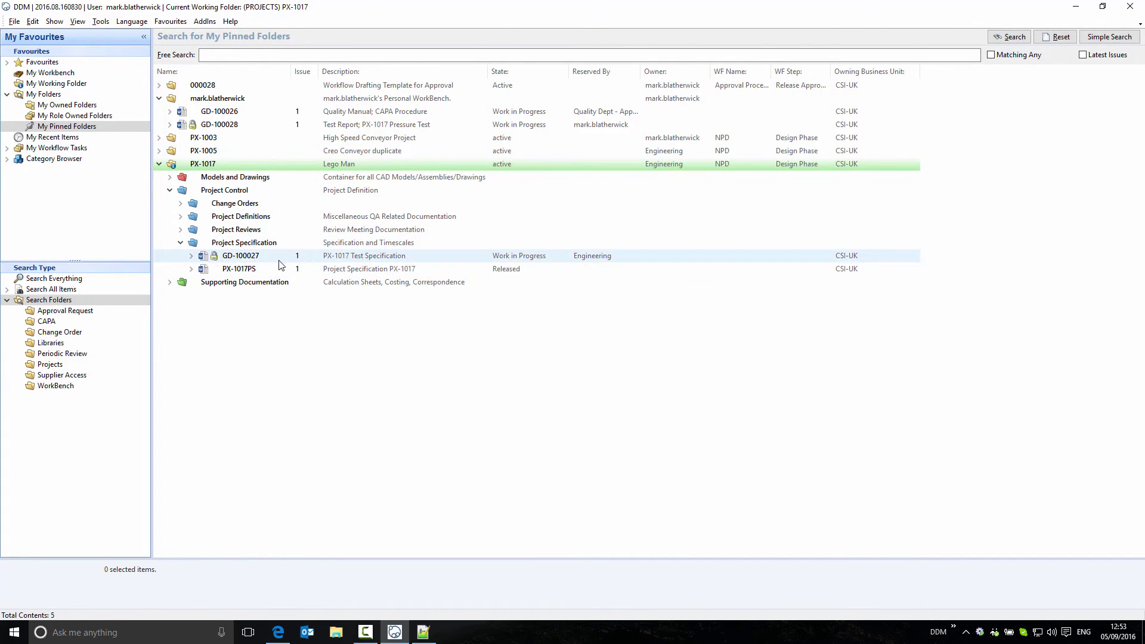
# Search all items for 'GD-10002'
pyautogui.click(50, 289)
pyautogui.write('GD-10002')
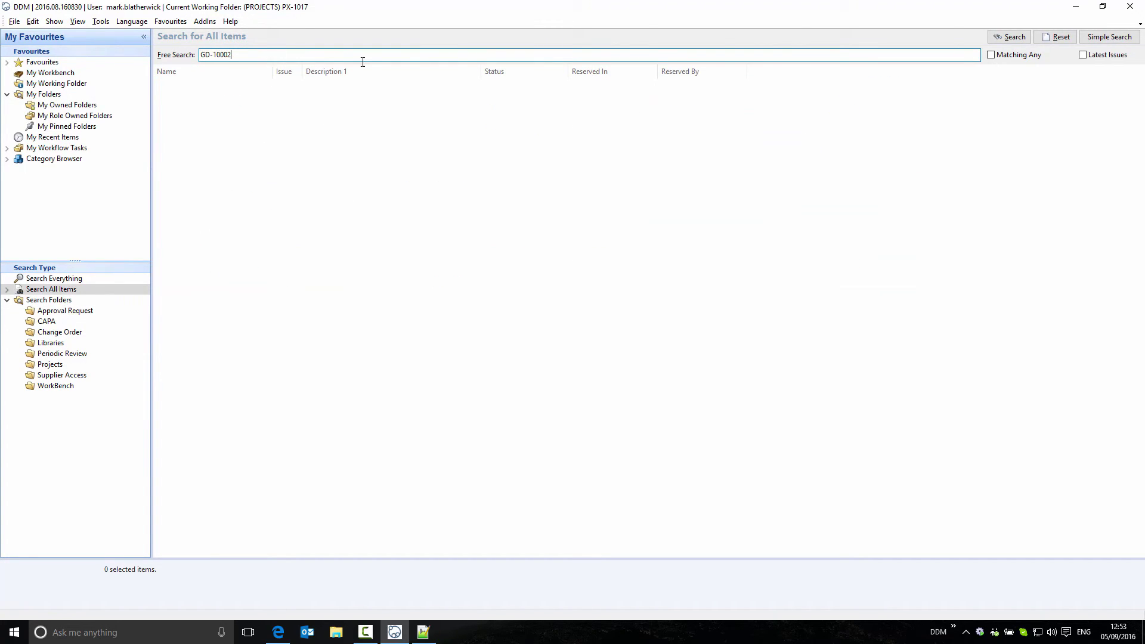
pyautogui.click(1008, 37)
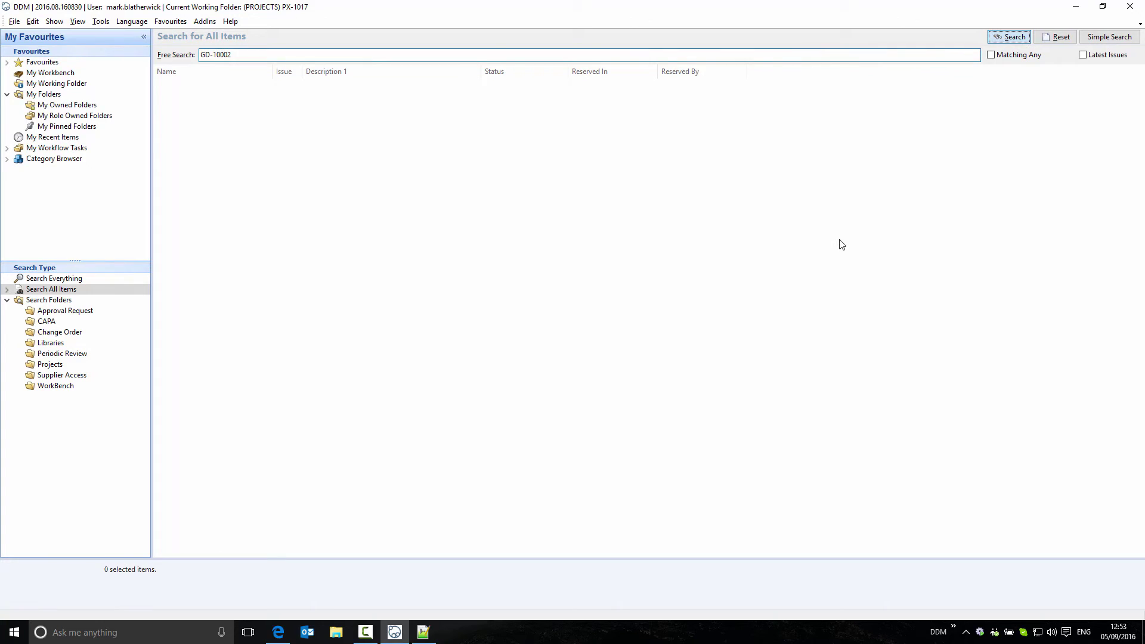